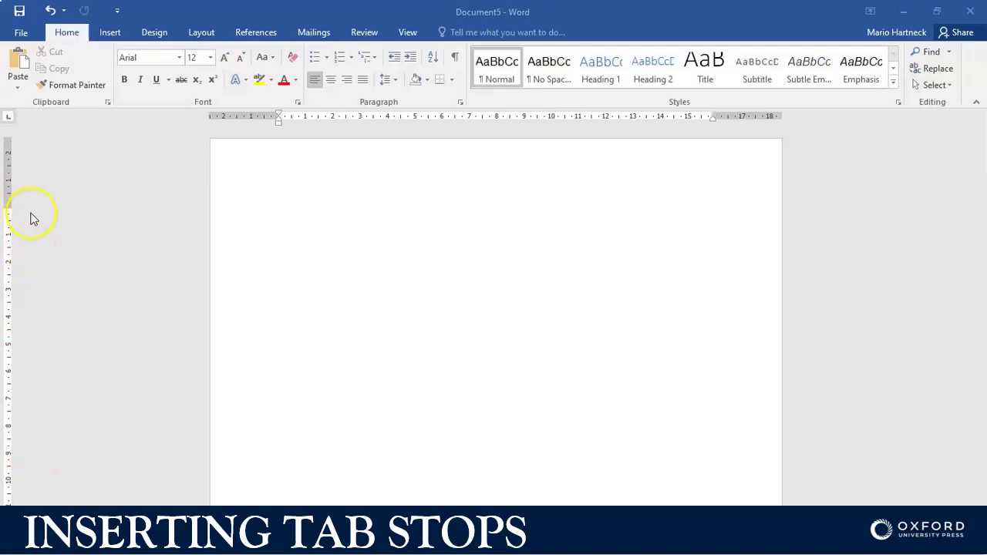
Step: Turn on the ruler from the View tab's Ruler checkbox
{"action": "left_click", "coordinate": [404, 31]}
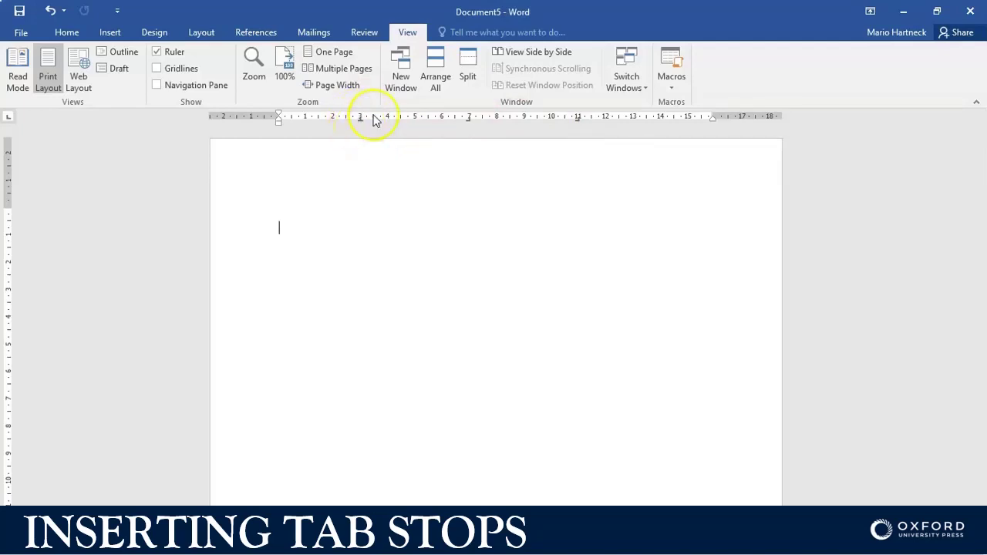
Step: Add tab stops on the ruler at 7 cm and about 13.5 cm
{"action": "left_click", "coordinate": [469, 118]}
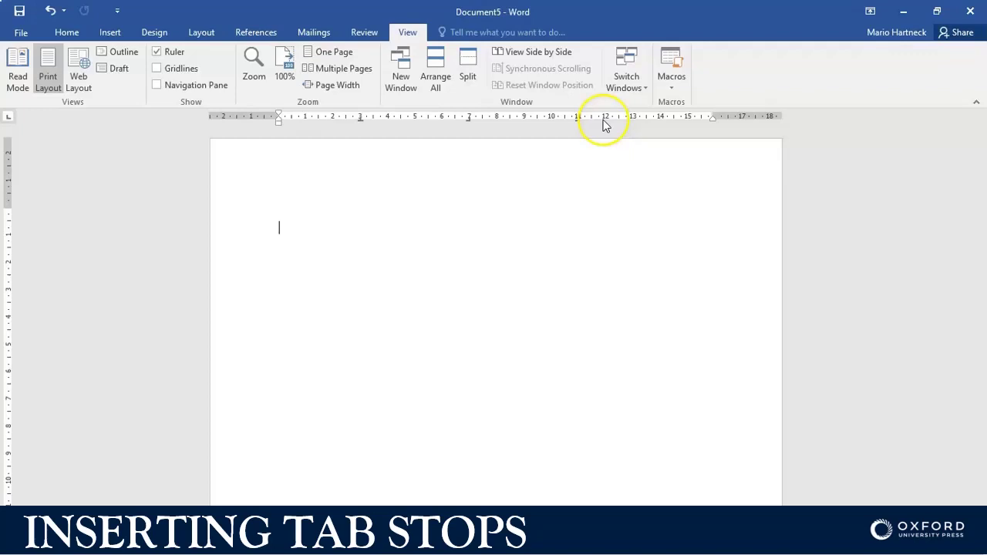
{"action": "left_click", "coordinate": [646, 117]}
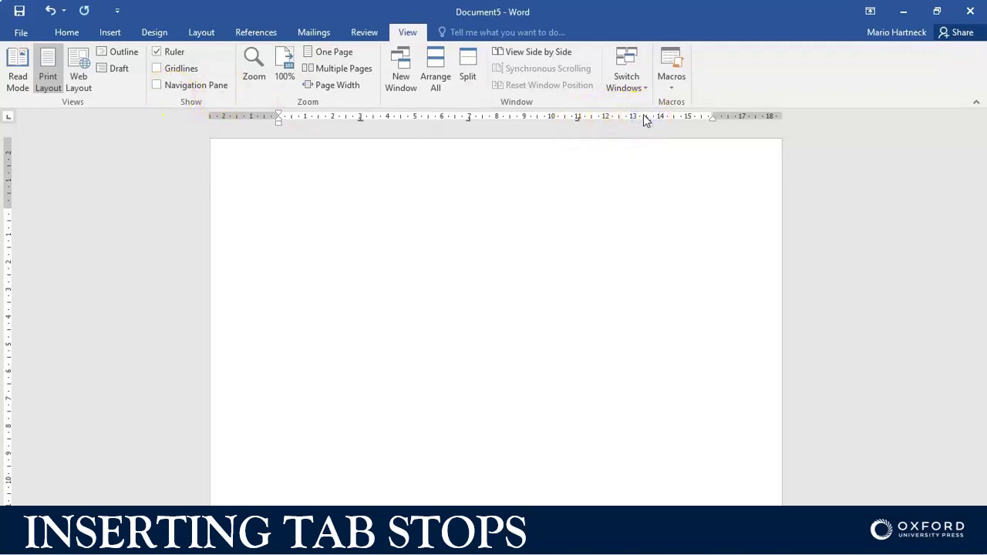
{"action": "left_click", "coordinate": [648, 119]}
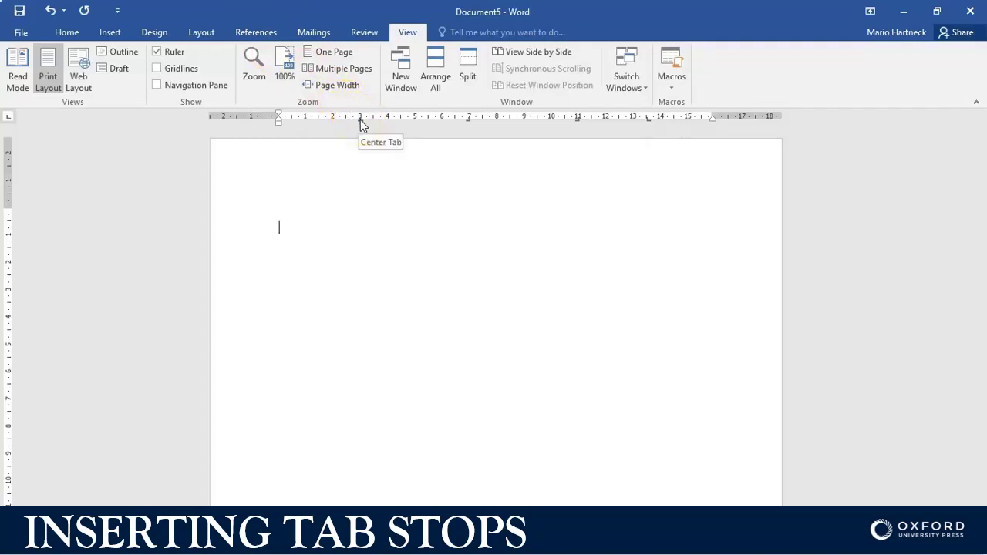
Step: Move the tab stops: 3 cm to 7 cm, 7 cm to about 13.5 cm, center tab toward 2 cm
{"action": "left_click_drag", "start_coordinate": [361, 121], "coordinate": [468, 120]}
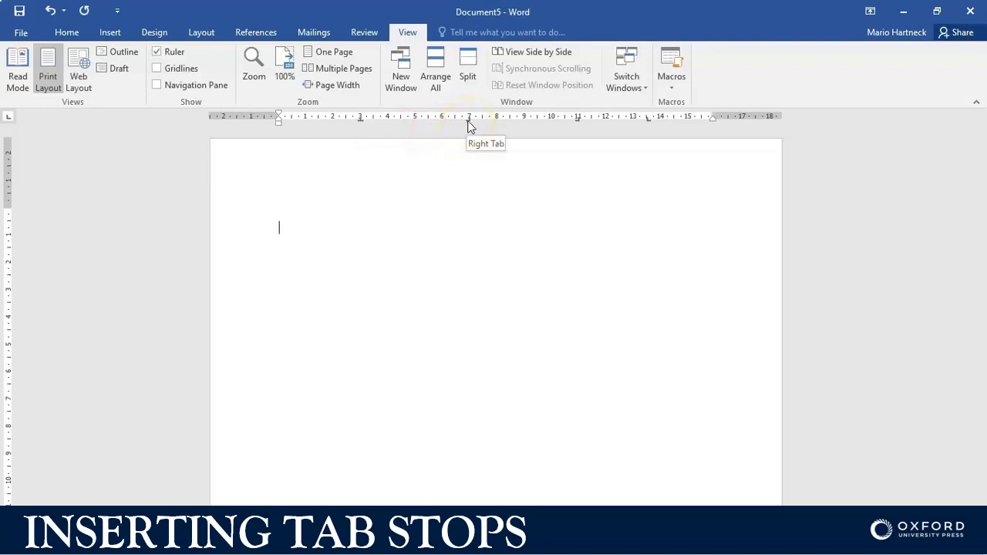
{"action": "left_click_drag", "start_coordinate": [468, 121], "coordinate": [648, 122]}
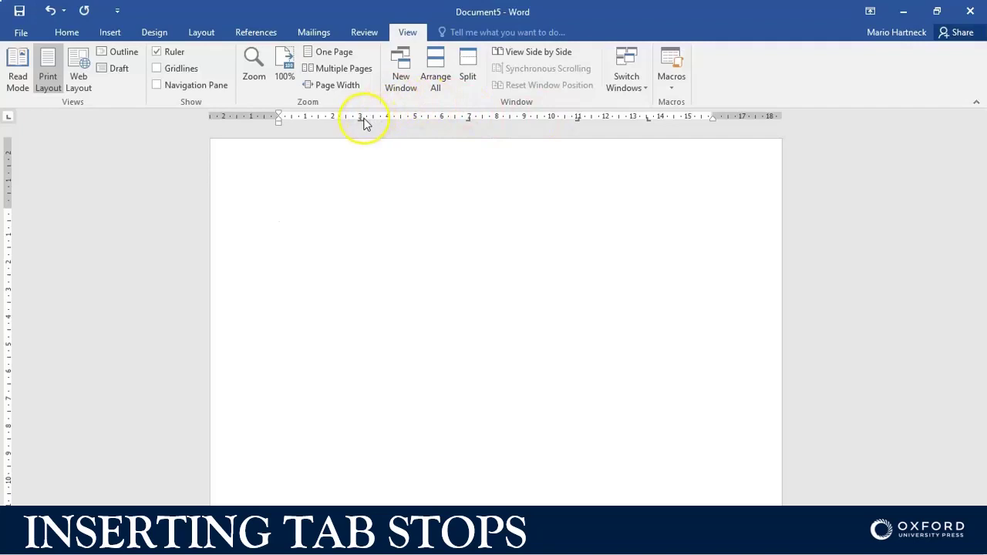
{"action": "left_click_drag", "start_coordinate": [362, 124], "coordinate": [126, 122]}
Step: Drag the remaining tab stops, including those at 7, 11 and 13.7 cm, off the ruler
{"action": "mouse_move", "coordinate": [252, 116]}
{"action": "left_mouse_down"}
{"action": "mouse_move", "coordinate": [277, 121]}
{"action": "mouse_move", "coordinate": [72, 134]}
{"action": "left_mouse_up"}
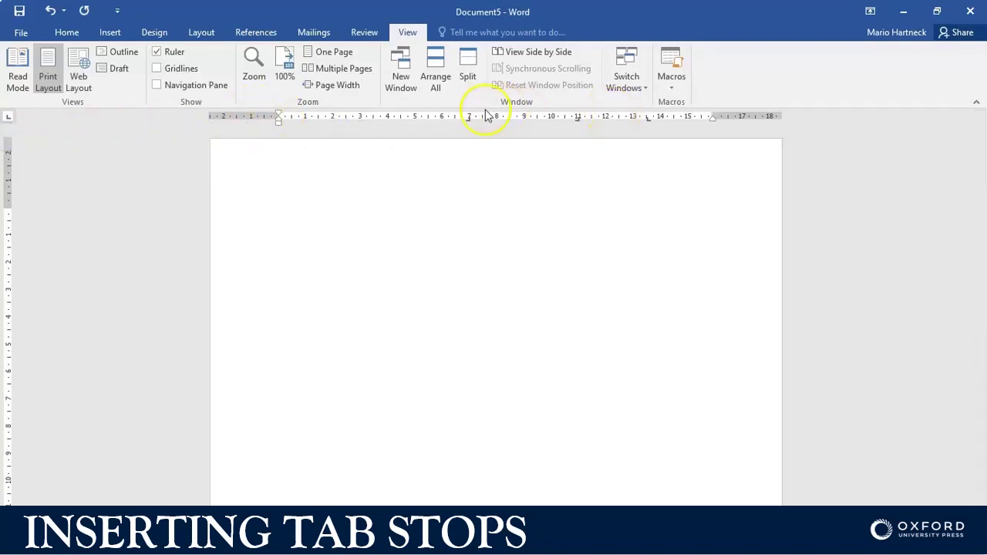
{"action": "left_click_drag", "start_coordinate": [467, 122], "coordinate": [104, 139]}
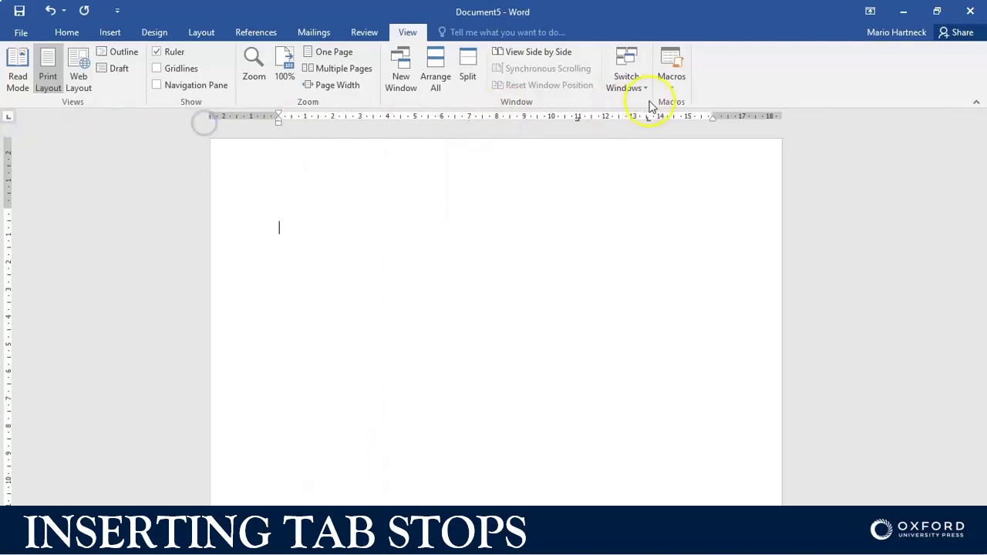
{"action": "left_click_drag", "start_coordinate": [578, 120], "coordinate": [6, 131]}
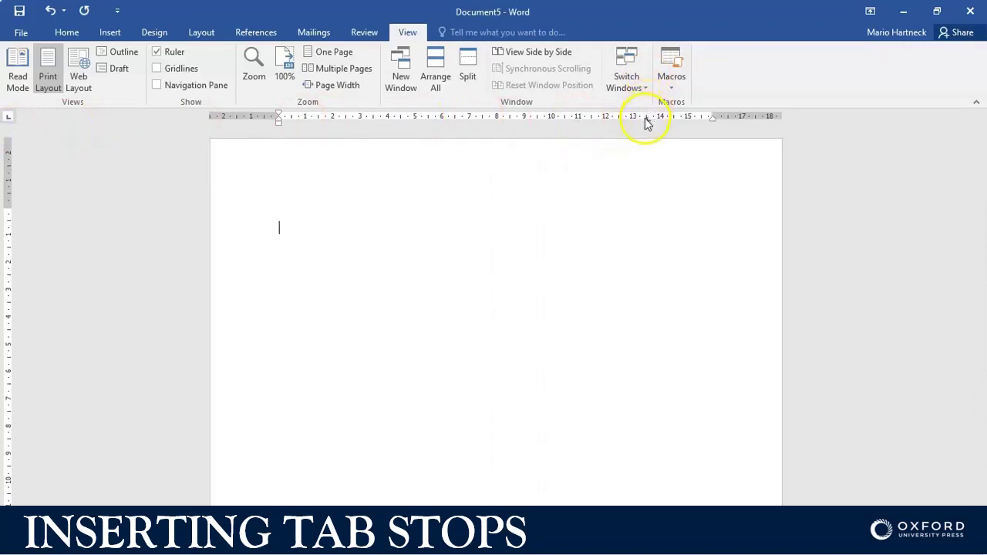
{"action": "left_click_drag", "start_coordinate": [650, 121], "coordinate": [93, 142]}
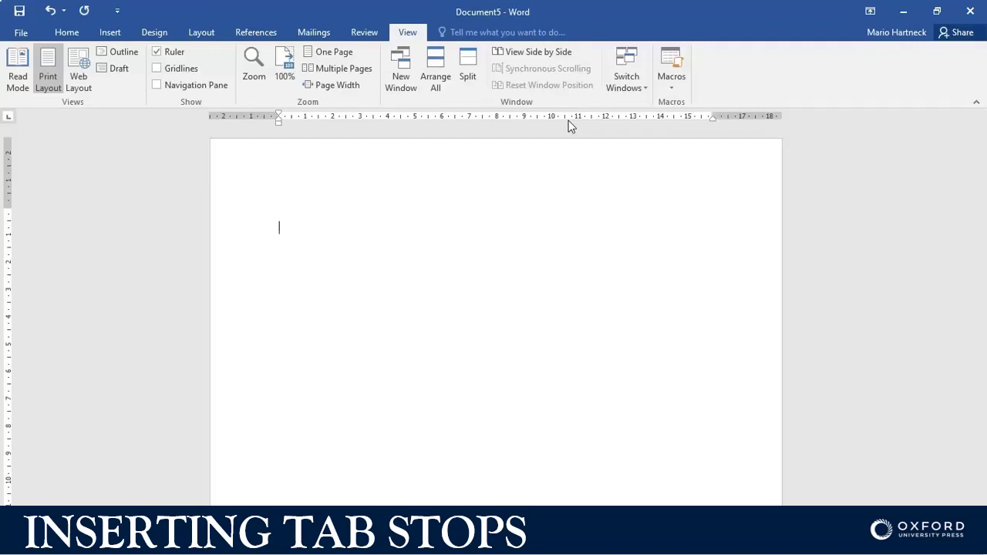
Step: Type 'CAMPUS 1', 'CAMPUS 2', 'CAMPUS 3' separated by tabs, then erase back to 'CAMP'
{"action": "type", "text": "CAMPUS 1"}
{"action": "type", "text": "CAMPUS "}
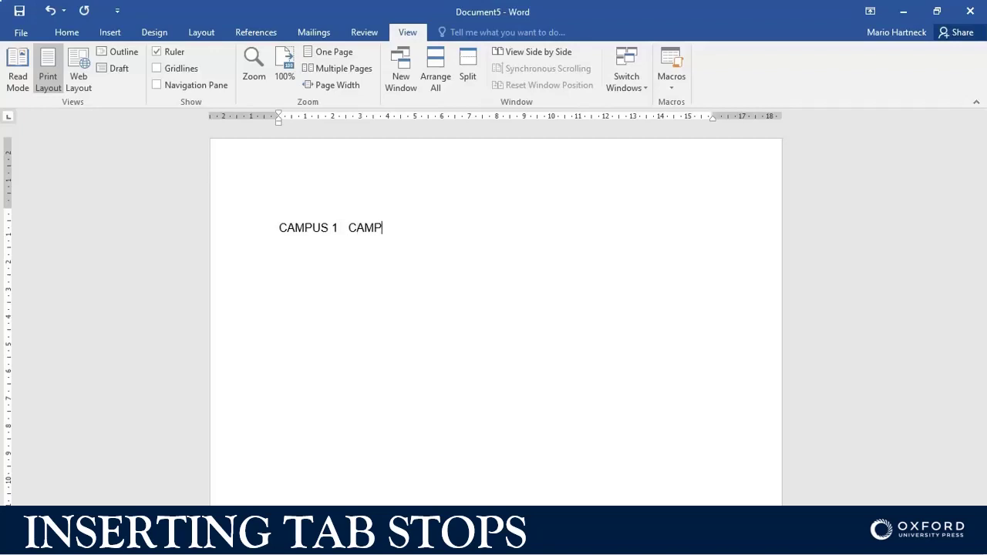
{"action": "type", "text": "2CAP"}
{"action": "key", "text": "BackSpace"}
{"action": "key", "text": "BackSpace"}
{"action": "type", "text": "M"}
{"action": "key", "text": "BackSpace"}
{"action": "type", "text": "AMPUS"}
{"action": "key", "text": "BackSpace"}
{"action": "key", "text": "BackSpace"}
{"action": "type", "text": "US 3"}
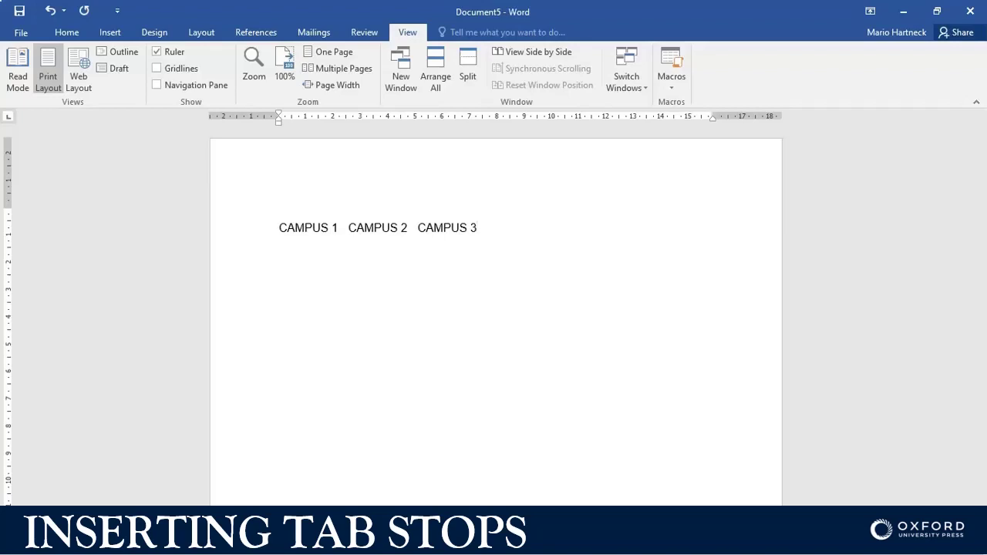
{"action": "key", "text": "BackSpace"}
{"action": "key", "text": "BackSpace"}
{"action": "key", "text": "BackSpace"}
{"action": "key", "text": "BackSpace"}
{"action": "key", "text": "BackSpace"}
{"action": "key", "text": "BackSpace"}
{"action": "key", "text": "BackSpace"}
{"action": "key", "text": "BackSpace"}
{"action": "key", "text": "BackSpace"}
{"action": "key", "text": "BackSpace"}
{"action": "key", "text": "BackSpace"}
{"action": "key", "text": "BackSpace"}
{"action": "key", "text": "BackSpace"}
{"action": "key", "text": "BackSpace"}
{"action": "key", "text": "BackSpace"}
{"action": "key", "text": "BackSpace"}
{"action": "key", "text": "BackSpace"}
{"action": "key", "text": "BackSpace"}
{"action": "key", "text": "BackSpace"}
{"action": "key", "text": "BackSpace"}
{"action": "key", "text": "BackSpace"}
{"action": "key", "text": "BackSpace"}
{"action": "key", "text": "BackSpace"}
{"action": "key", "text": "BackSpace"}
{"action": "key", "text": "BackSpace"}
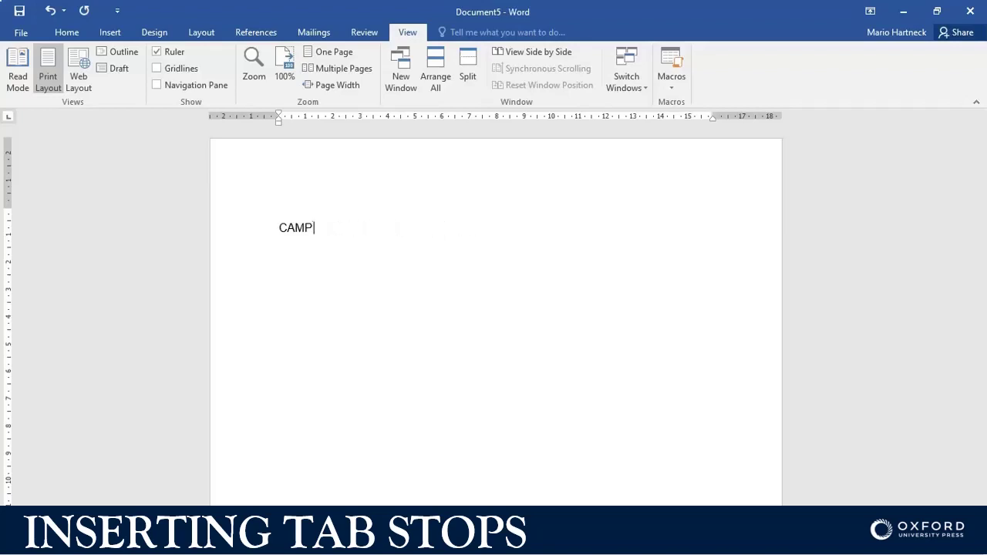
Step: Retype the line as 'CAMPUS 1' and bring up the Home formatting options
{"action": "key", "text": "BackSpace"}
{"action": "type", "text": "CAMPUS 1"}
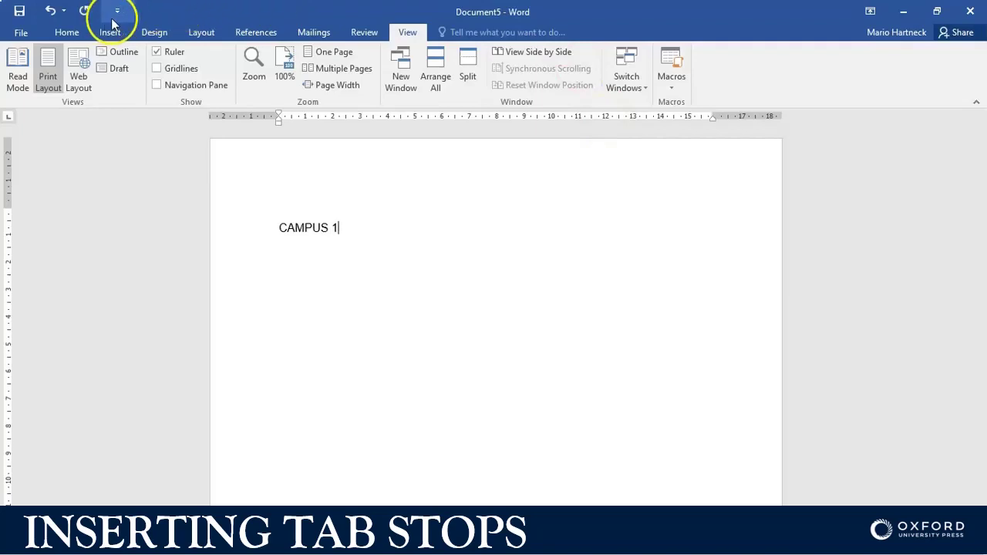
{"action": "left_click", "coordinate": [67, 33]}
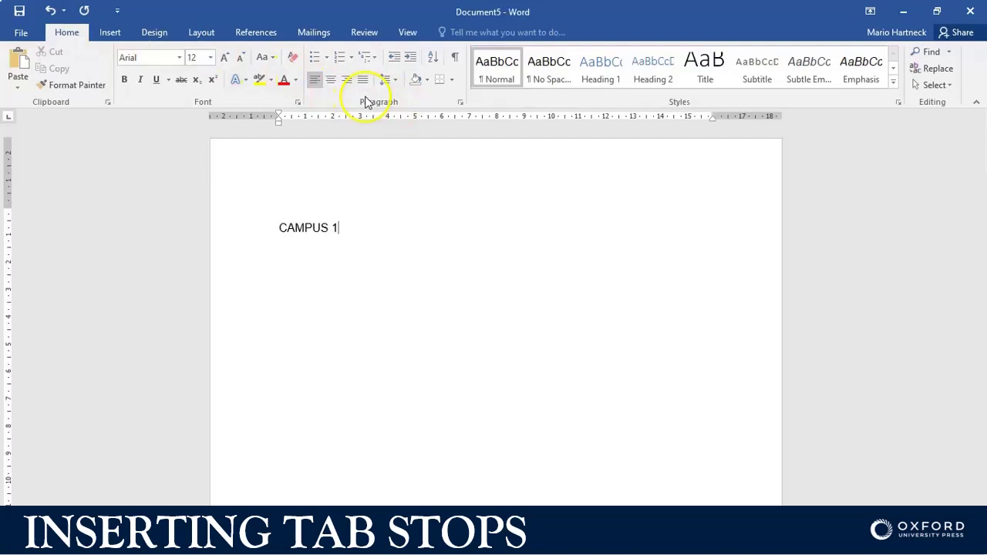
{"action": "left_click", "coordinate": [462, 101]}
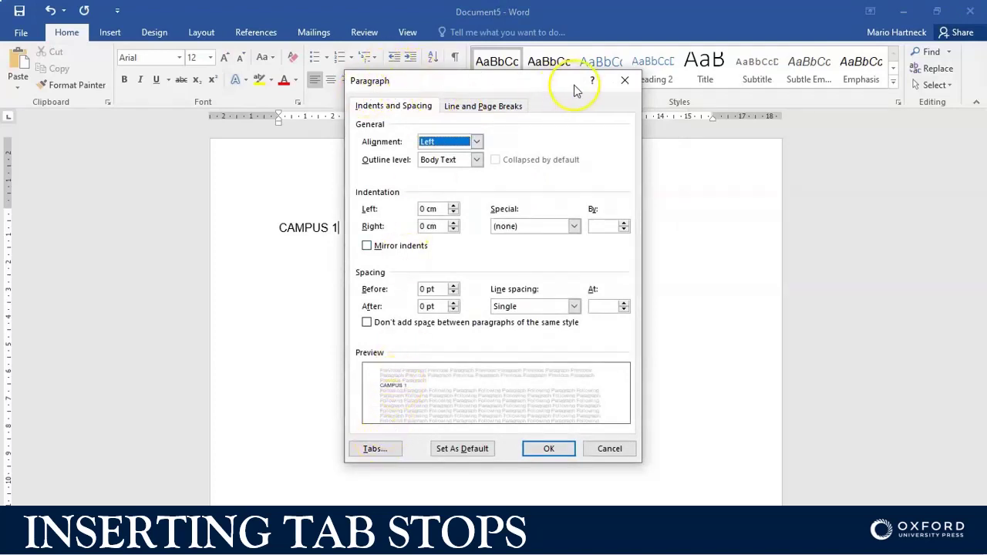
{"action": "left_click", "coordinate": [374, 450]}
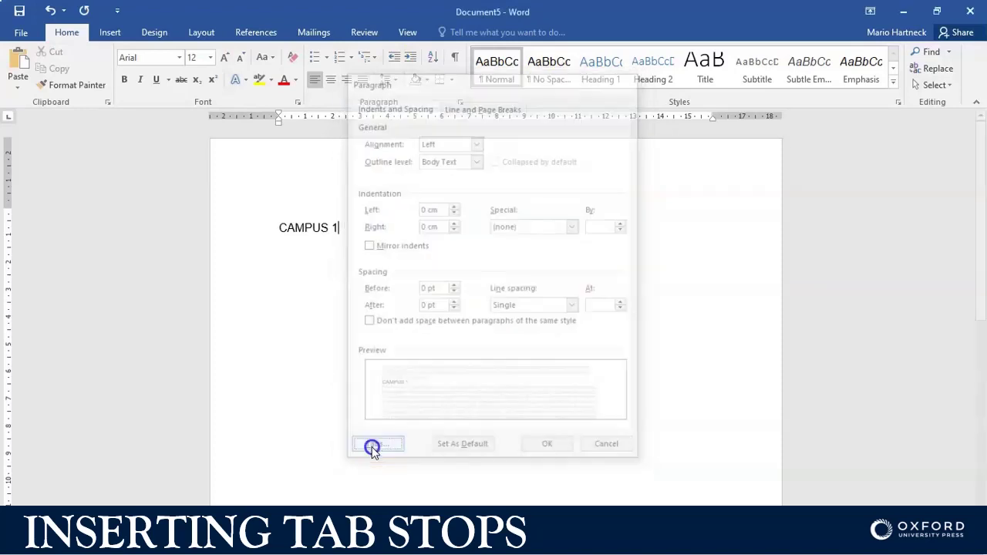
{"action": "left_click_drag", "start_coordinate": [469, 141], "coordinate": [584, 213]}
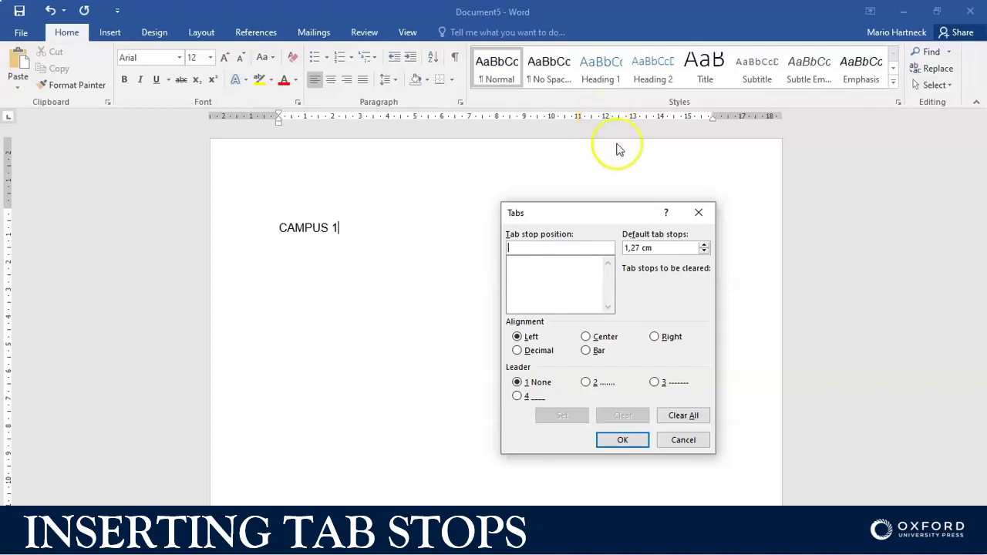
{"action": "left_click", "coordinate": [698, 212]}
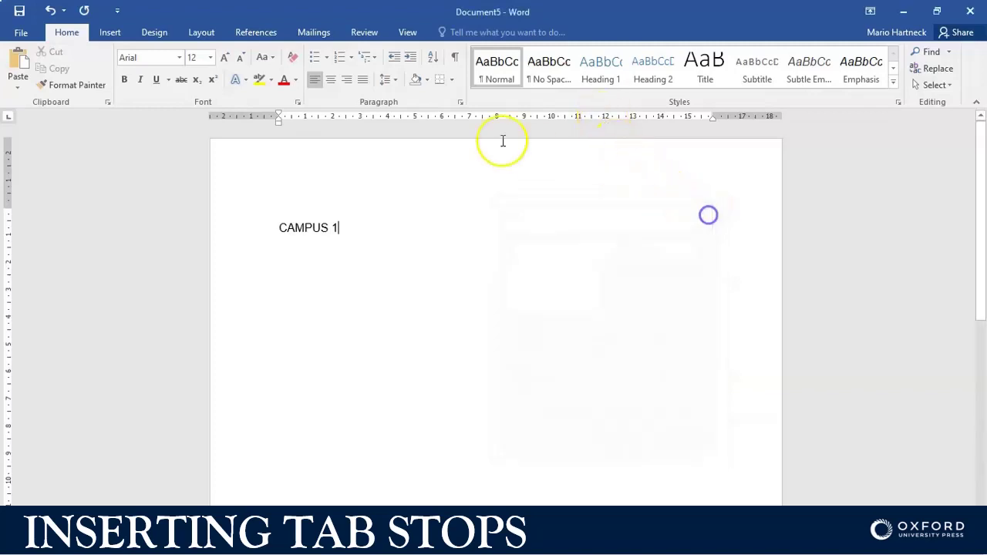
Step: Set tab stops at 7 cm and 12 cm, then remove the 7 cm stop
{"action": "left_click", "coordinate": [471, 118]}
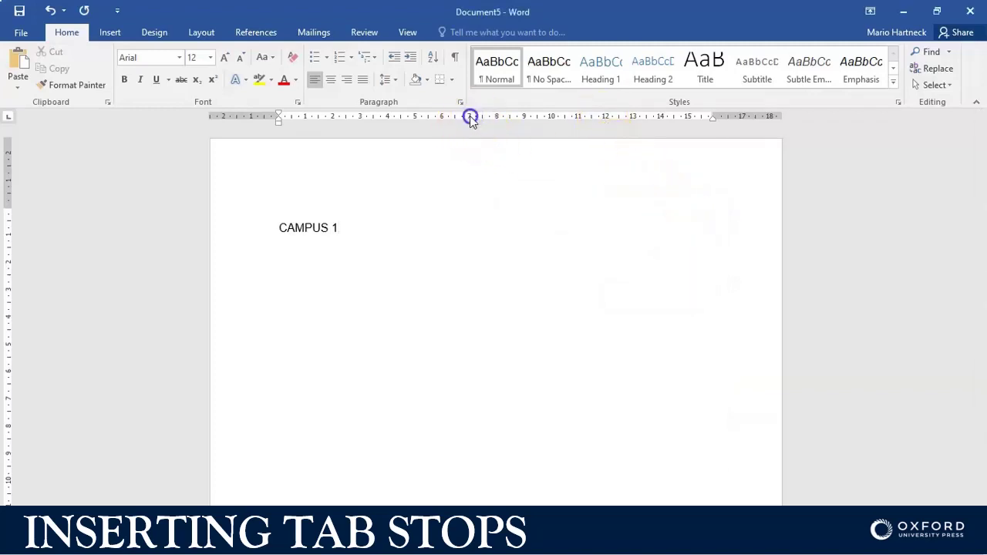
{"action": "left_click", "coordinate": [606, 117]}
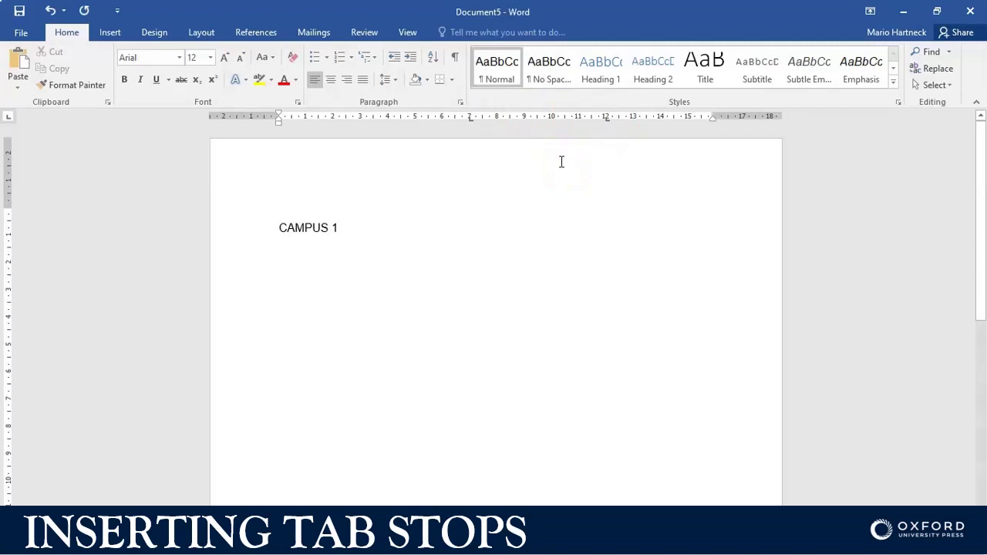
{"action": "left_click_drag", "start_coordinate": [469, 118], "coordinate": [121, 144]}
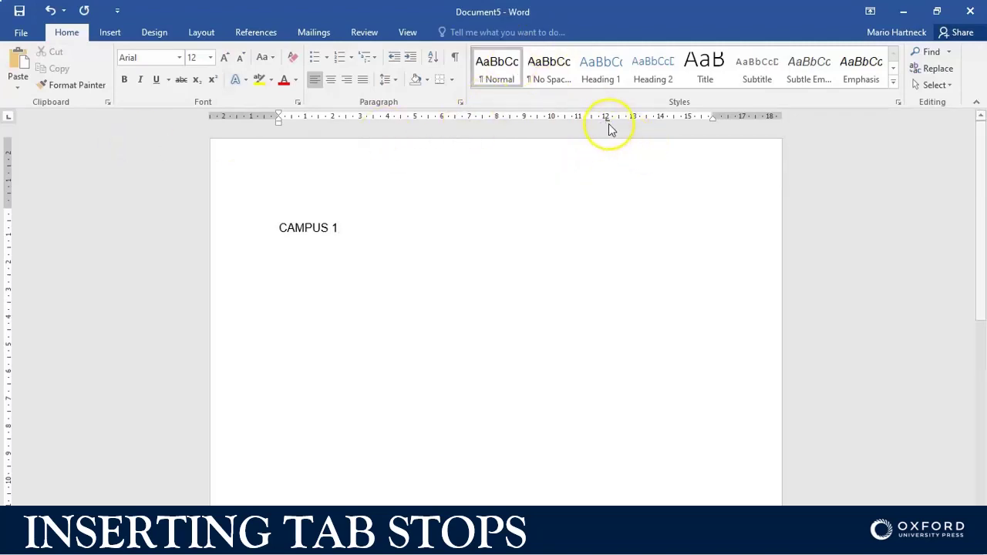
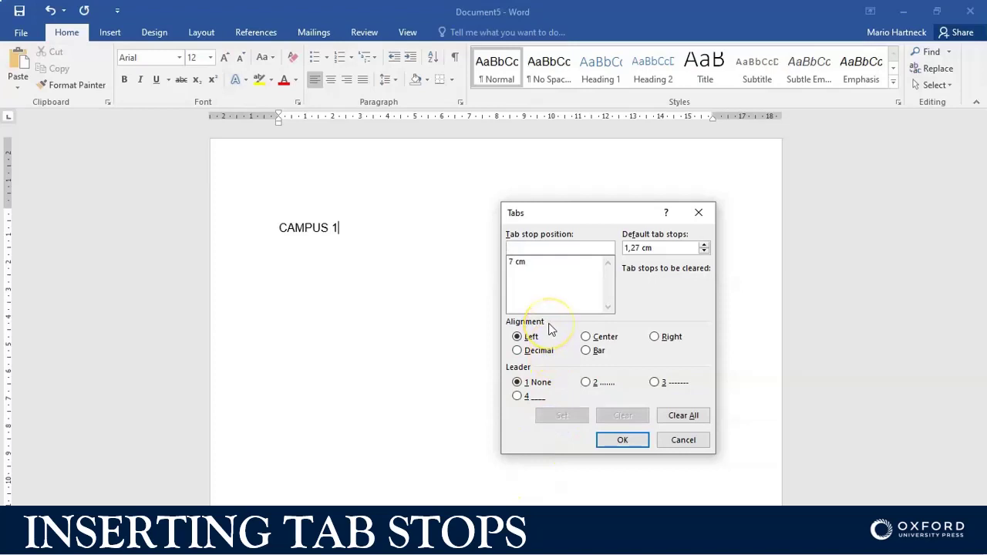
Step: Add a 12 cm tab stop, centre-align the 7 cm stop, right-align the 12 cm stop
{"action": "type", "text": "12"}
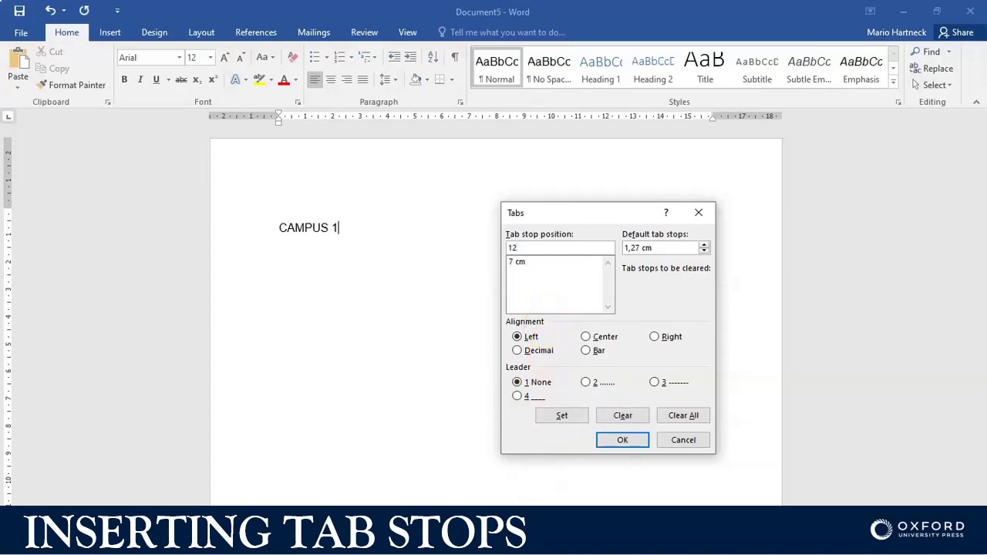
{"action": "left_click", "coordinate": [567, 415]}
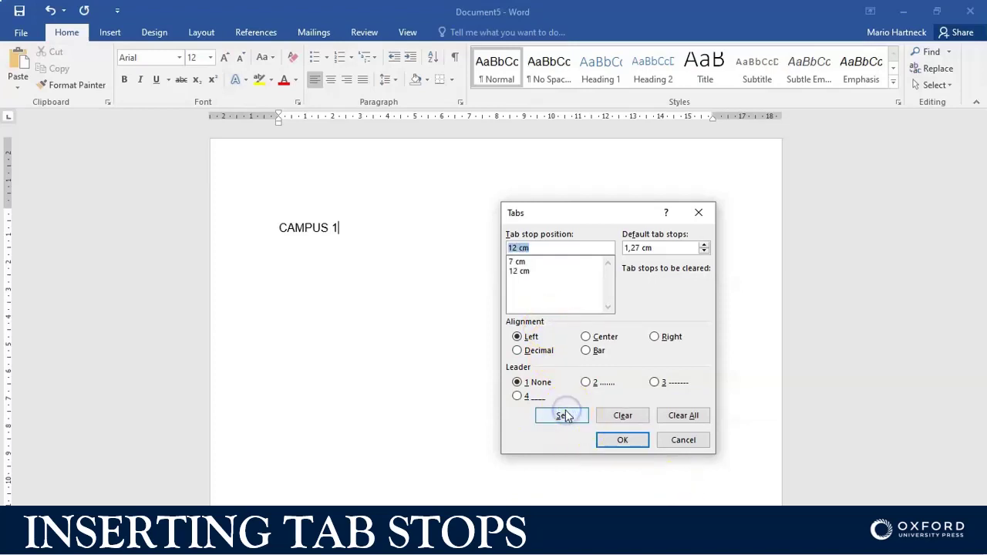
{"action": "left_click", "coordinate": [515, 262]}
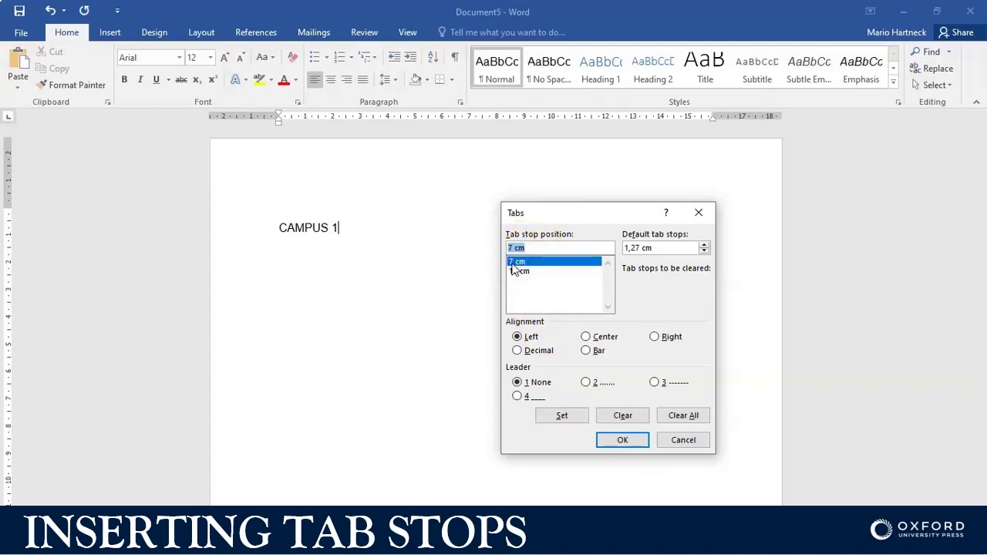
{"action": "left_click", "coordinate": [586, 337]}
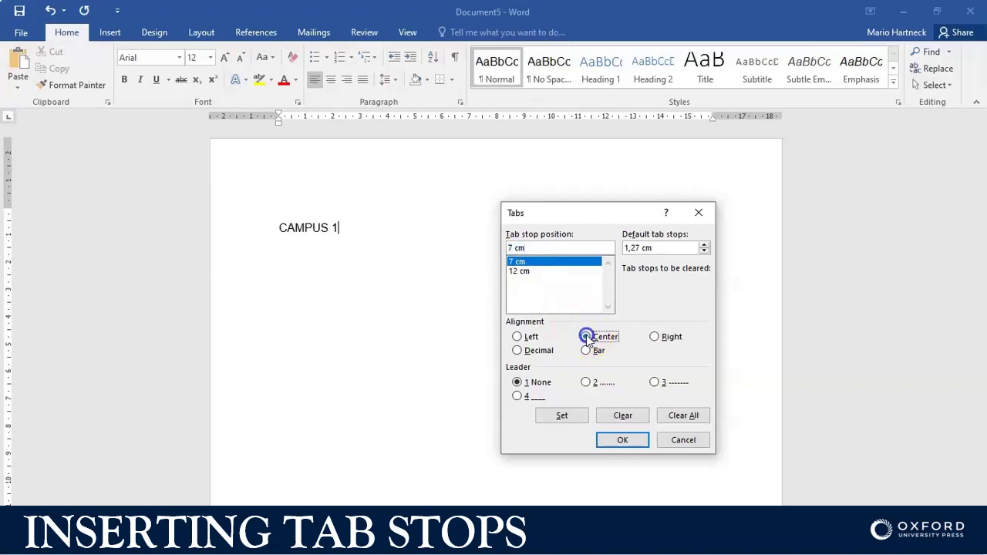
{"action": "left_click", "coordinate": [520, 271]}
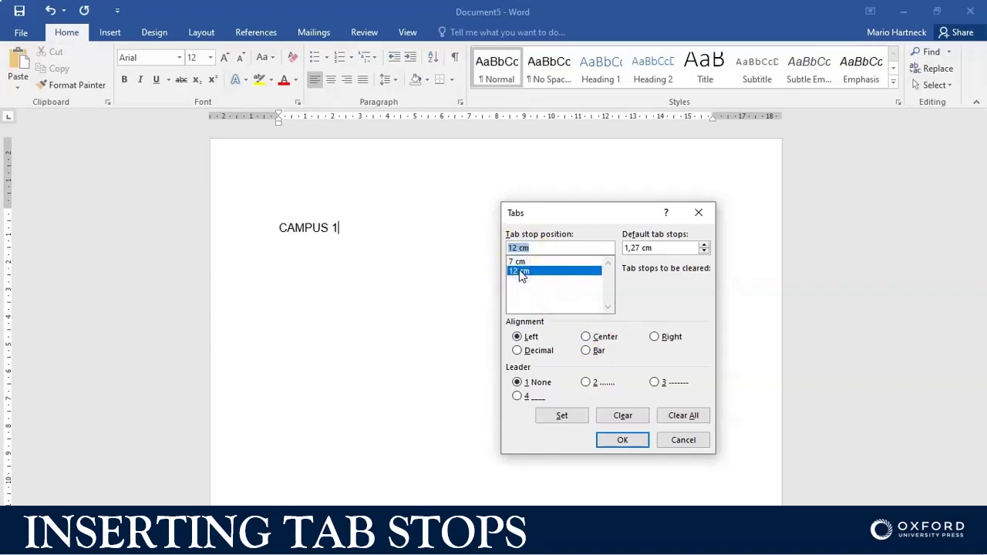
{"action": "left_click", "coordinate": [665, 340]}
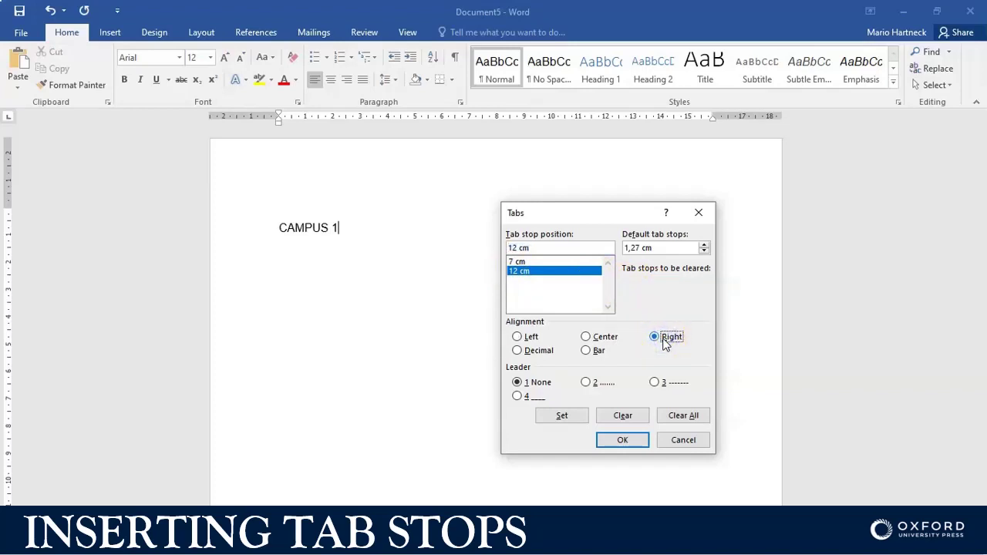
{"action": "left_click", "coordinate": [627, 443]}
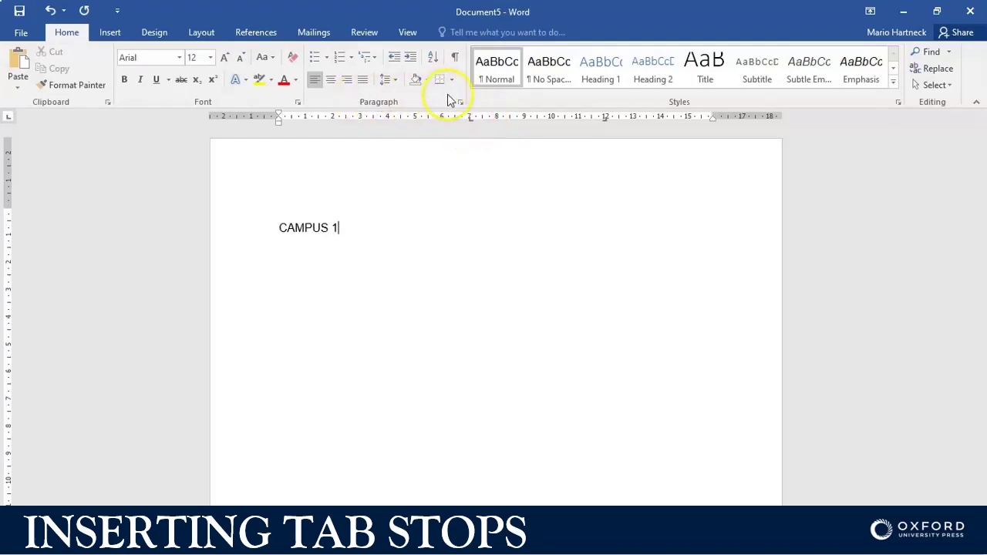
Step: Reopen the Tabs dialog and set the 7 cm stop to Center alignment
{"action": "left_click", "coordinate": [459, 102]}
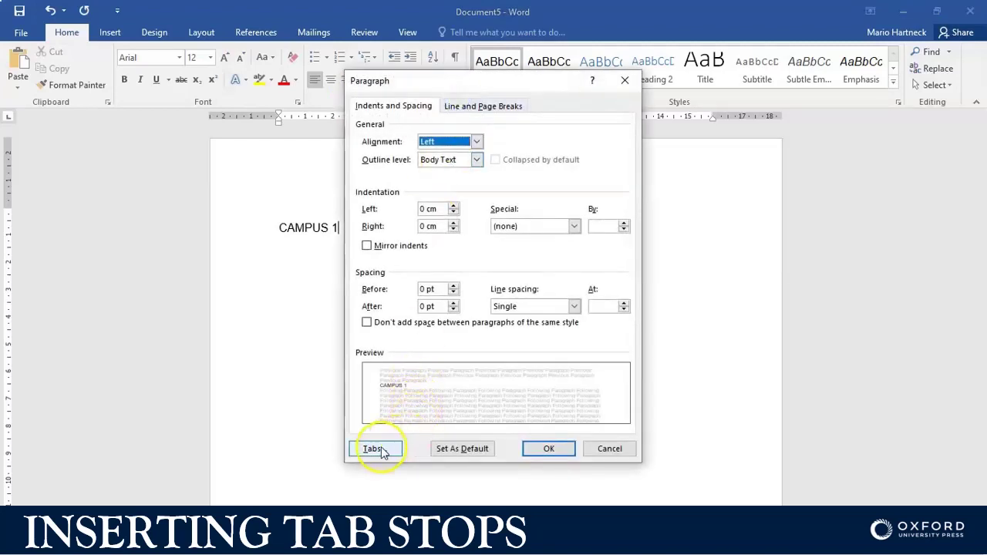
{"action": "left_click", "coordinate": [377, 445]}
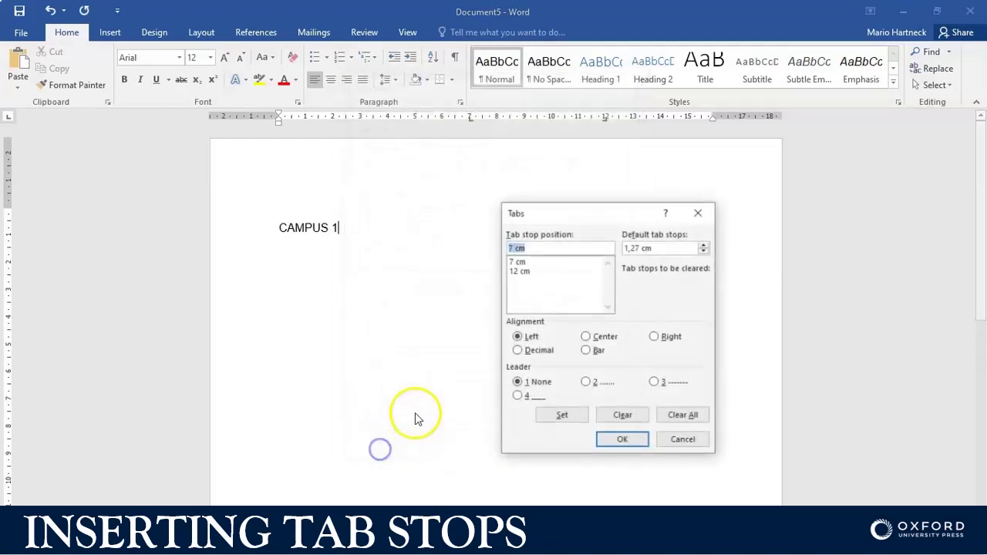
{"action": "left_click", "coordinate": [520, 264]}
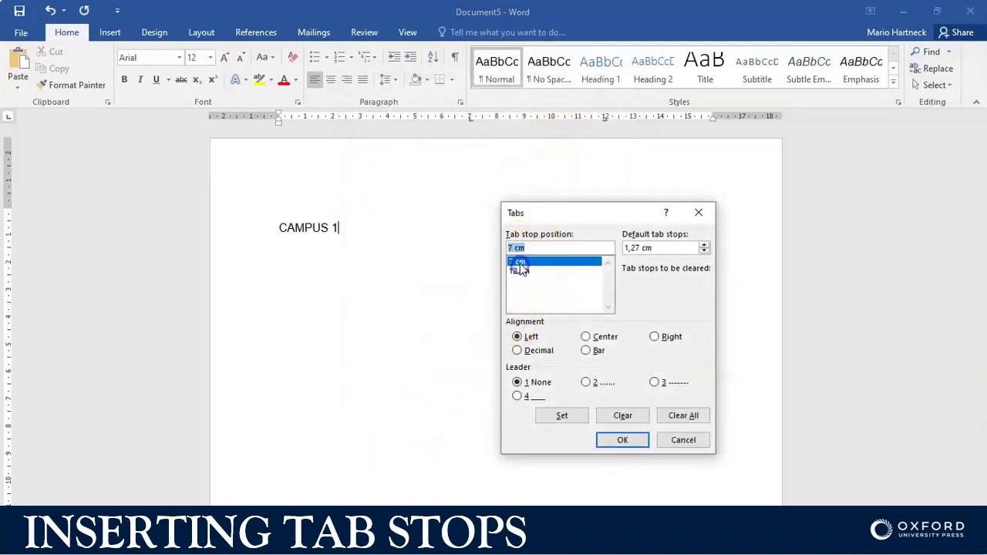
{"action": "left_click", "coordinate": [585, 337]}
{"action": "left_click", "coordinate": [568, 417]}
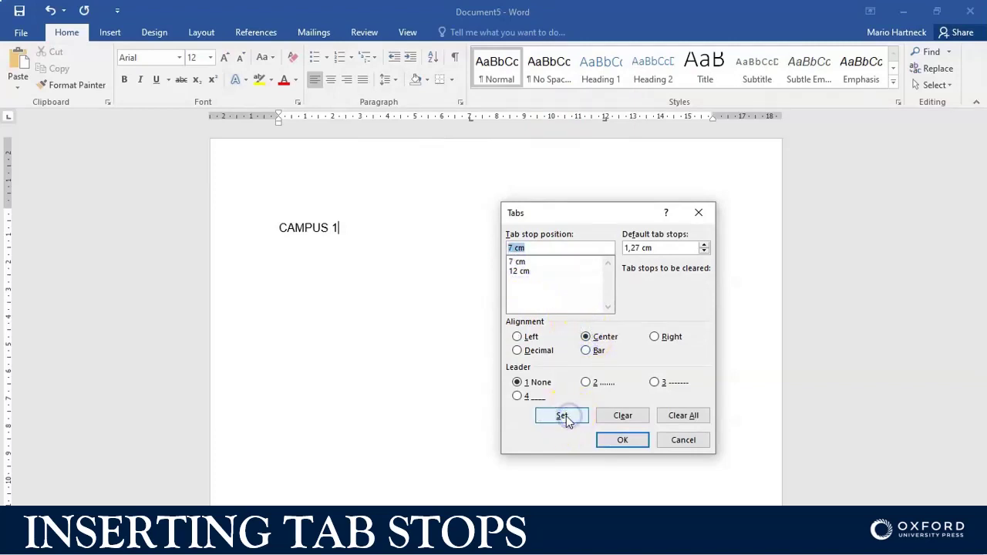
{"action": "left_click", "coordinate": [568, 415]}
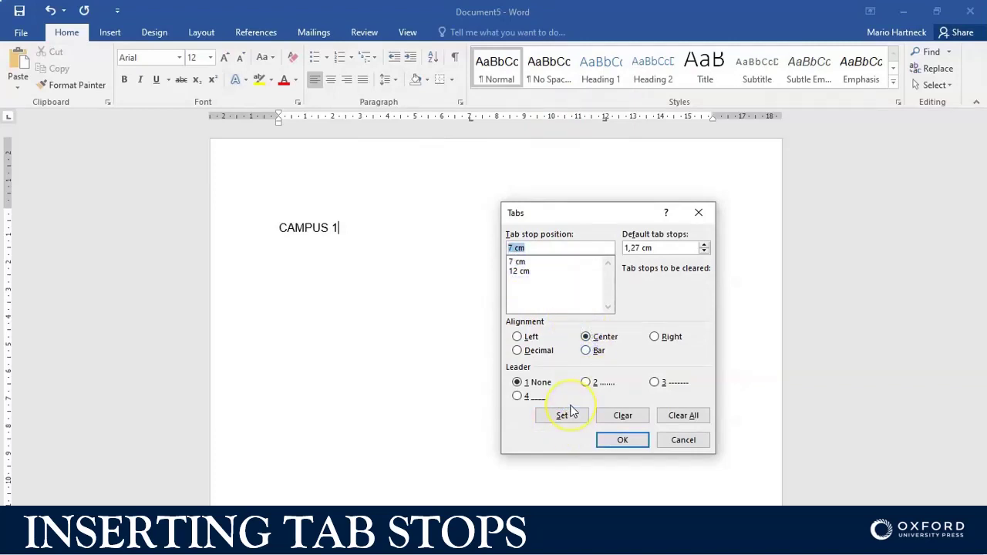
Step: Set the 12 cm stop to Right alignment and confirm the tab stops
{"action": "left_click", "coordinate": [519, 271]}
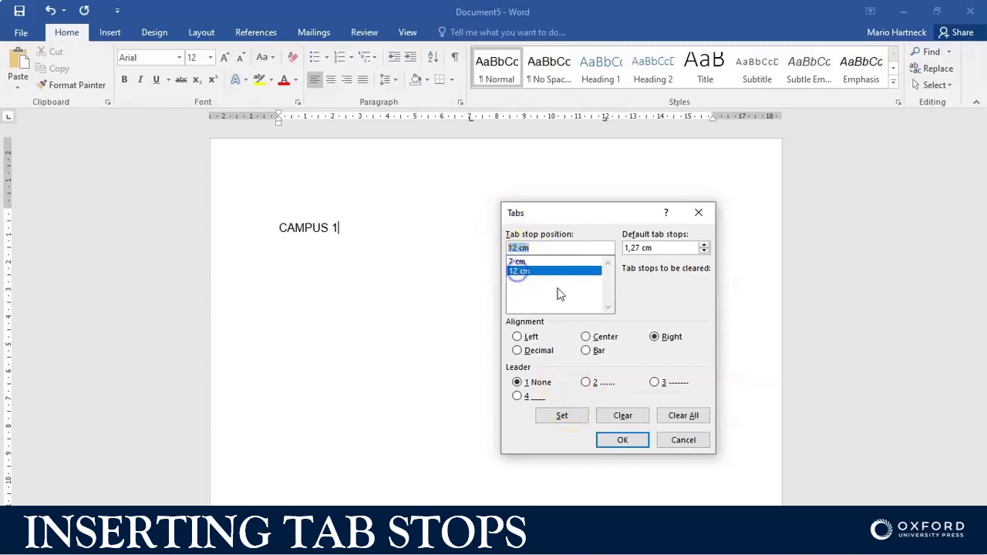
{"action": "left_click", "coordinate": [654, 337]}
{"action": "left_click", "coordinate": [559, 415]}
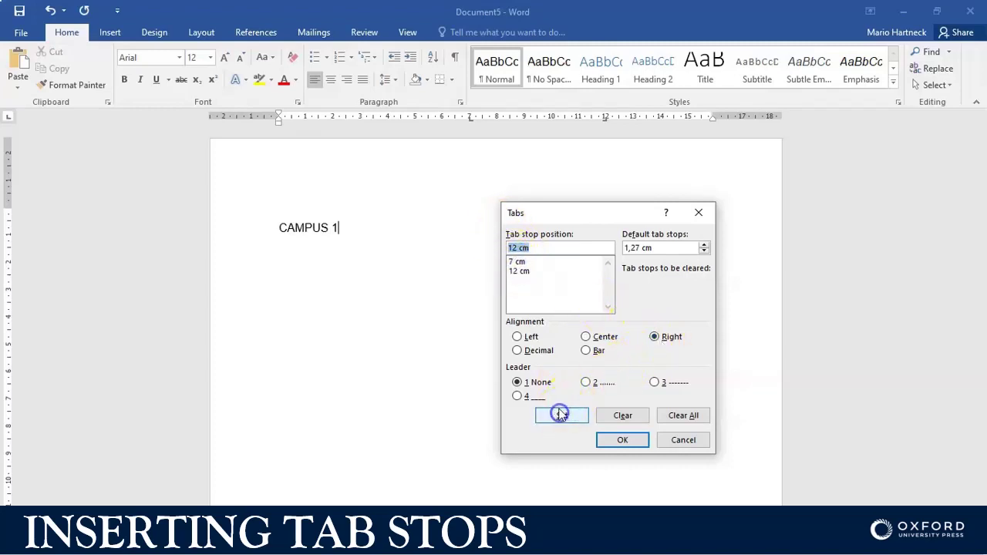
{"action": "left_click", "coordinate": [516, 263]}
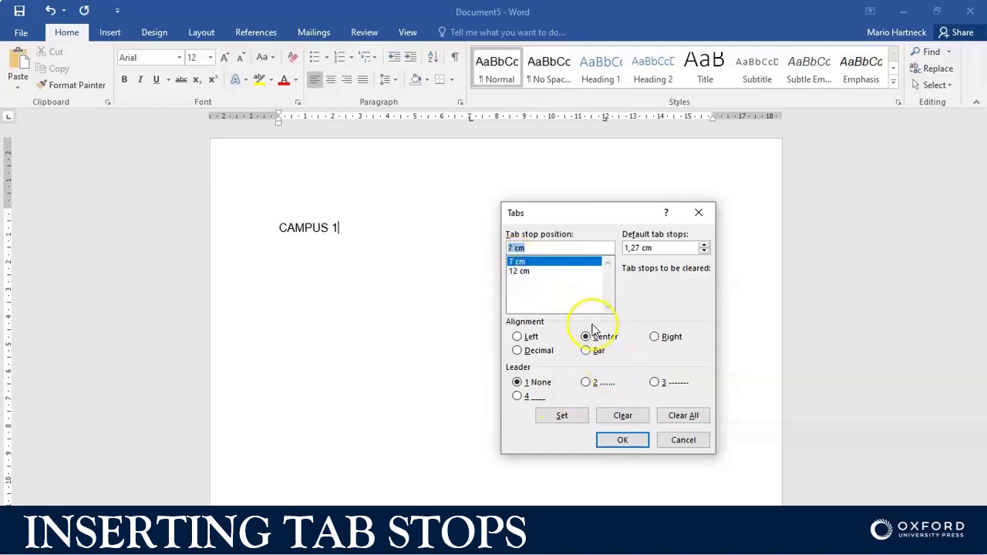
{"action": "left_click", "coordinate": [622, 440]}
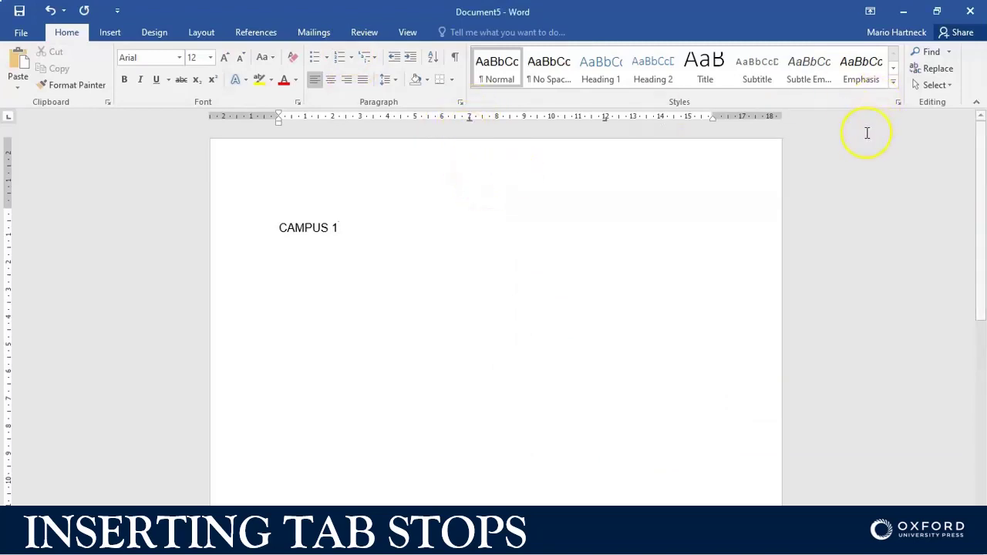
Step: Tab across the CAMPUS 1 line, entering CAMPUS 2 at 7 cm and CAMPUS 3 at 12 cm
{"action": "key", "text": "Tab"}
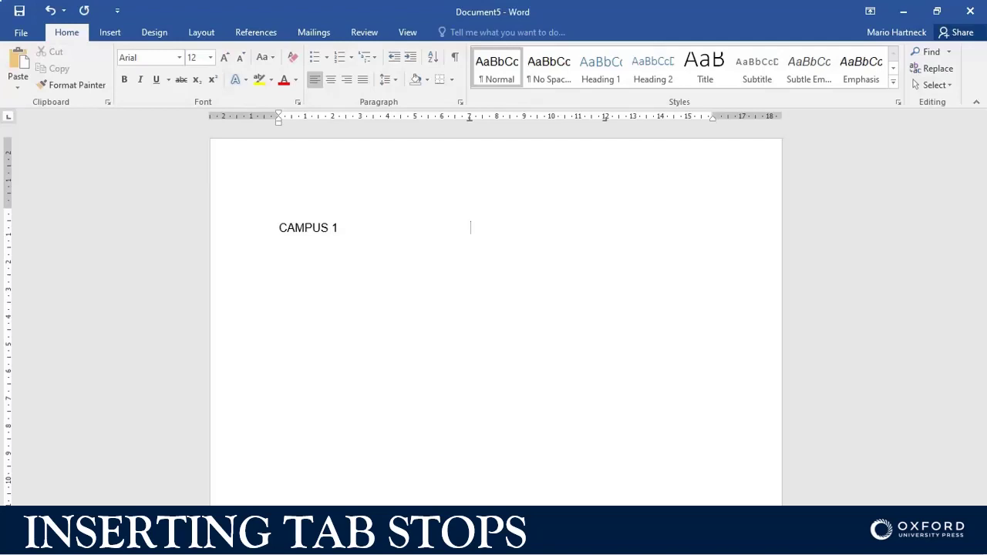
{"action": "type", "text": "CAMPUS 2"}
{"action": "type", "text": "CAMPUS "}
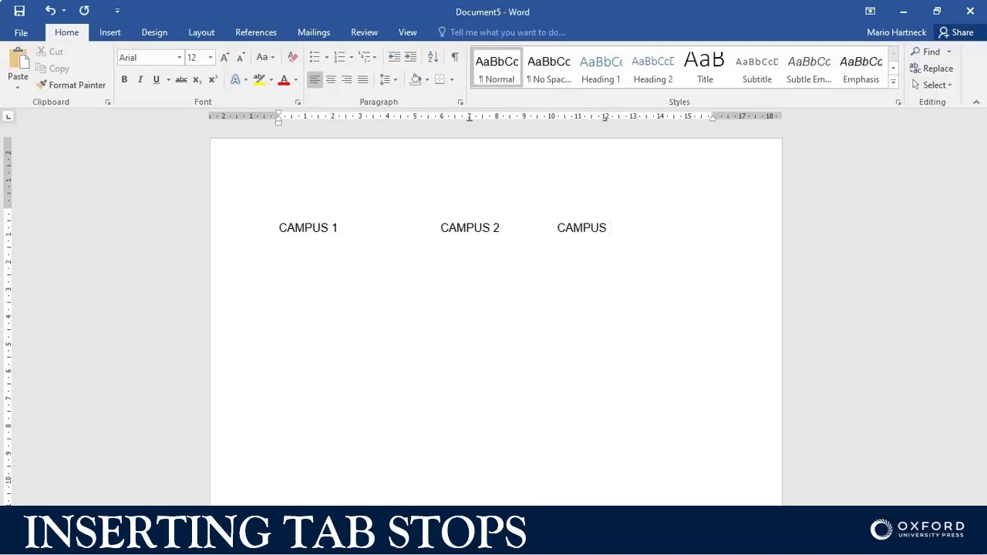
{"action": "type", "text": "3"}
{"action": "left_click", "coordinate": [463, 352]}
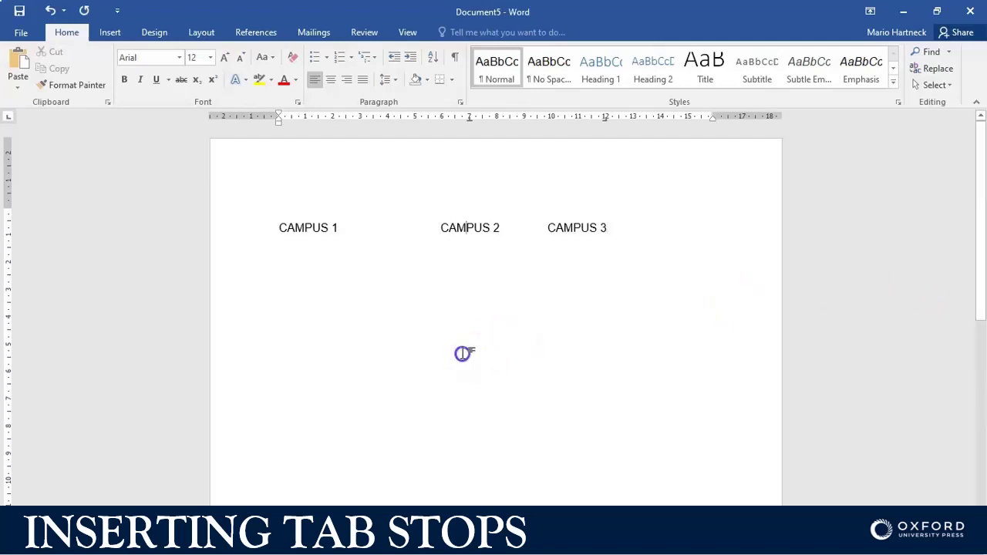
Step: Remove the numbers from CAMPUS 1 and CAMPUS 2 so both entries read CAMPUS
{"action": "left_click", "coordinate": [279, 227]}
{"action": "left_click", "coordinate": [337, 227]}
{"action": "key", "text": "BackSpace"}
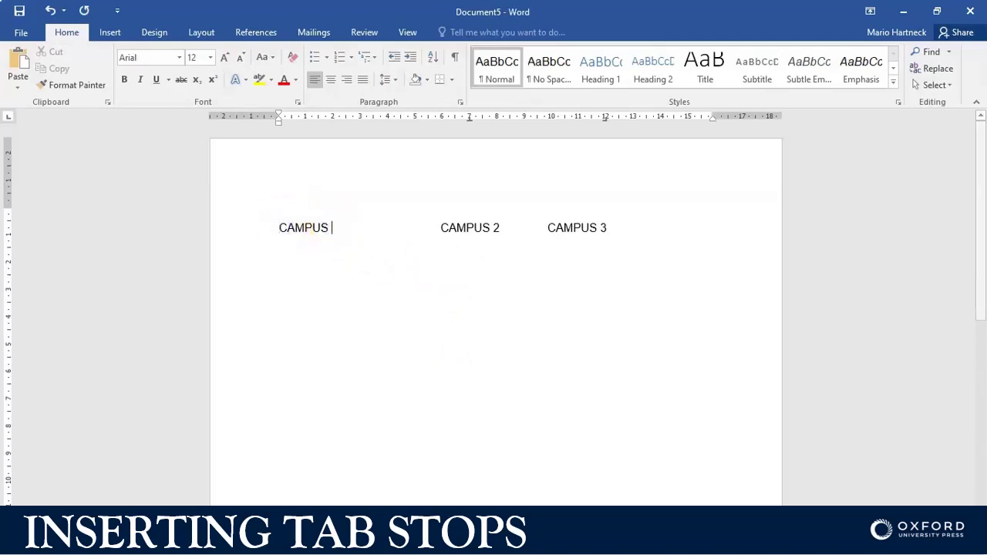
{"action": "key", "text": "BackSpace"}
{"action": "key", "text": "BackSpace"}
{"action": "key", "text": "BackSpace"}
{"action": "key", "text": "BackSpace"}
{"action": "key", "text": "BackSpace"}
{"action": "key", "text": "BackSpace"}
{"action": "key", "text": "BackSpace"}
{"action": "type", "text": "CAMP"}
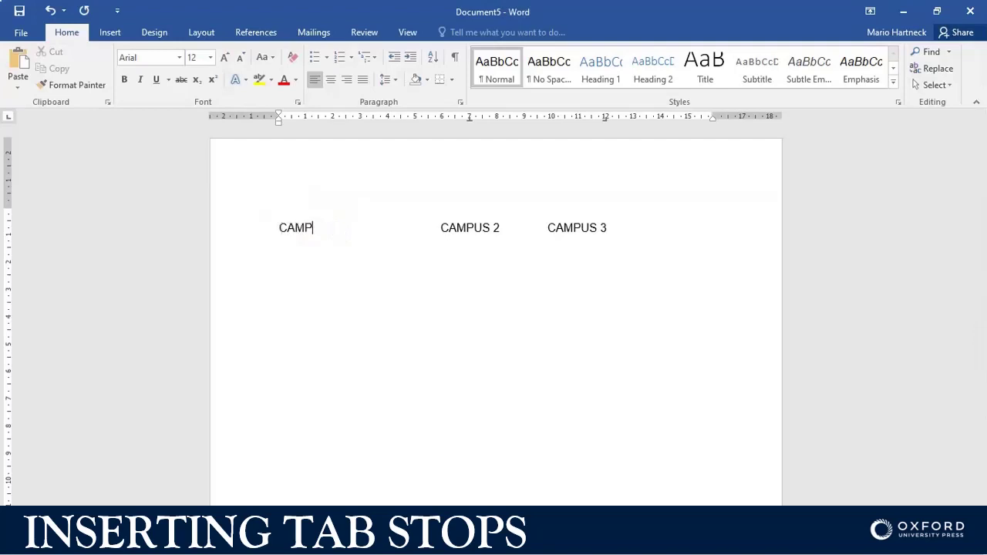
{"action": "type", "text": "US"}
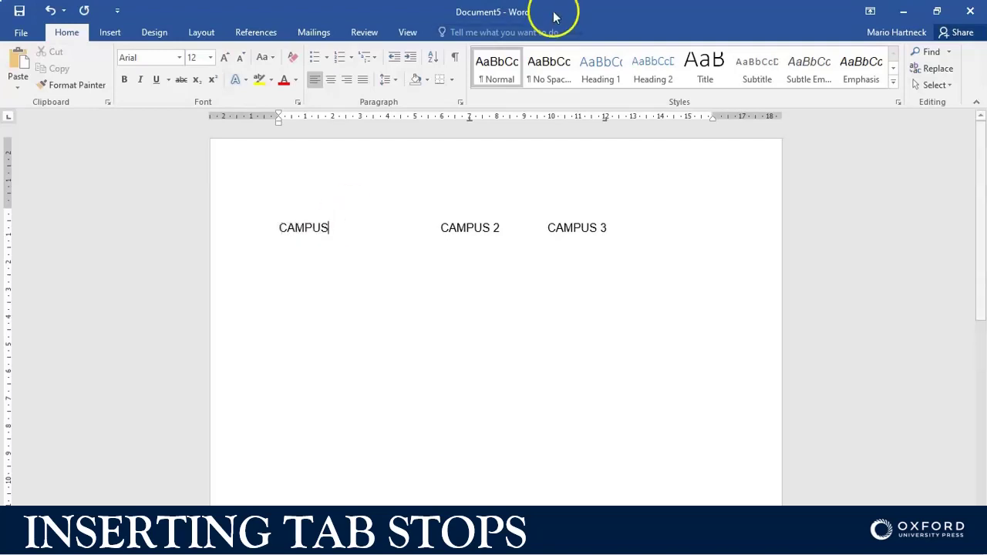
{"action": "left_click", "coordinate": [476, 227]}
{"action": "left_click", "coordinate": [500, 228]}
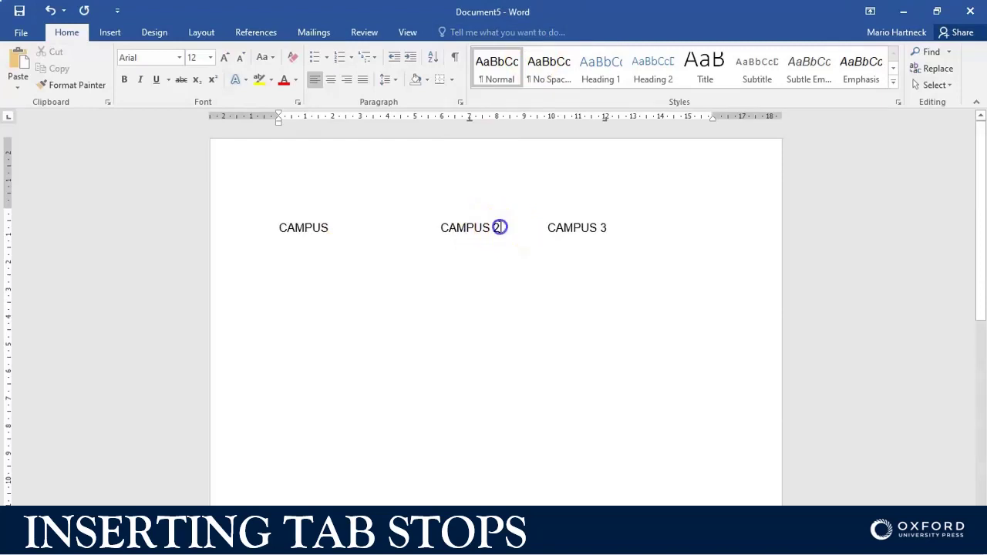
{"action": "key", "text": "BackSpace"}
{"action": "key", "text": "BackSpace"}
{"action": "key", "text": "BackSpace"}
{"action": "key", "text": "BackSpace"}
{"action": "key", "text": "BackSpace"}
{"action": "key", "text": "BackSpace"}
{"action": "key", "text": "BackSpace"}
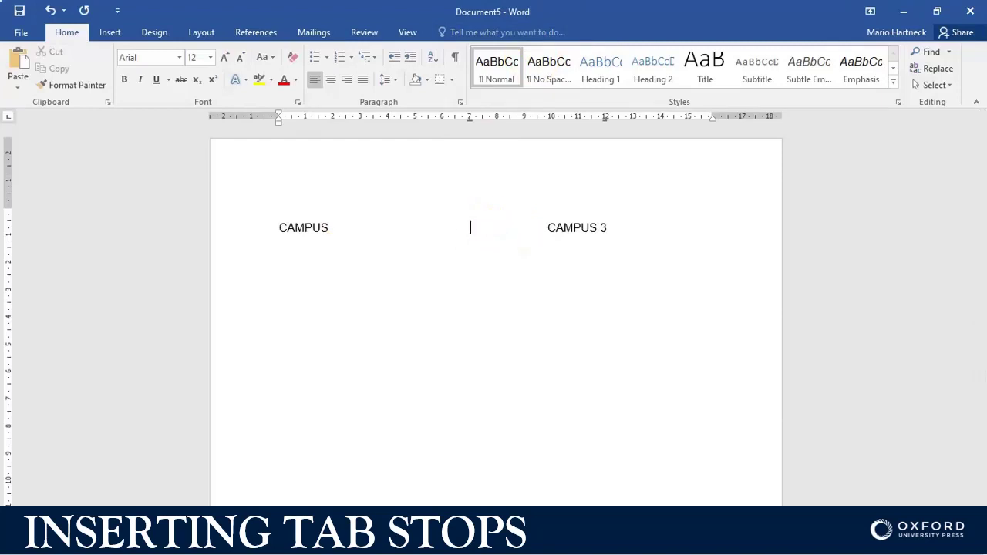
{"action": "type", "text": "CAMPUS"}
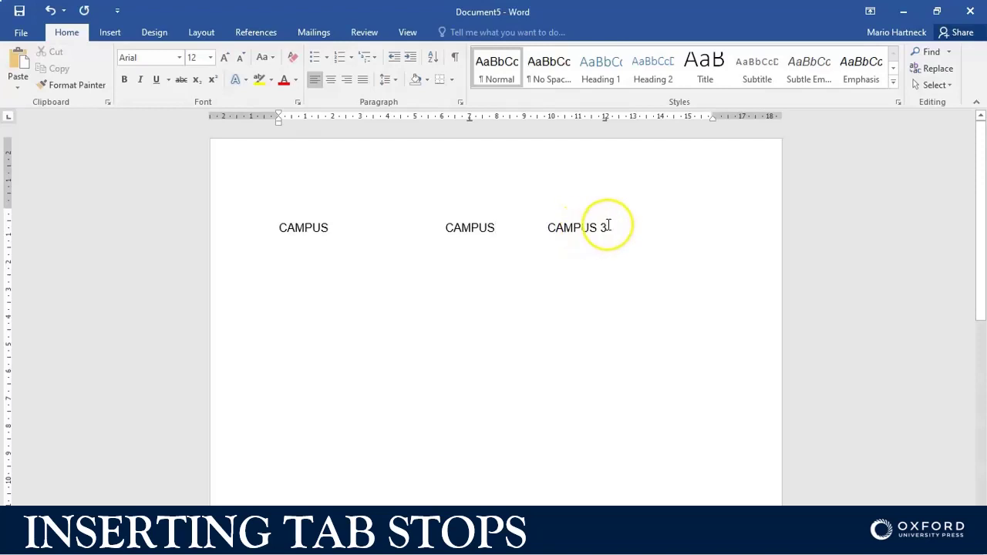
Step: Retype CAMPUS 3, change the middle entry to CAMPUS 1, and start a new line below
{"action": "left_click", "coordinate": [608, 226]}
{"action": "key", "text": "BackSpace"}
{"action": "key", "text": "BackSpace"}
{"action": "key", "text": "BackSpace"}
{"action": "key", "text": "BackSpace"}
{"action": "key", "text": "BackSpace"}
{"action": "key", "text": "BackSpace"}
{"action": "key", "text": "BackSpace"}
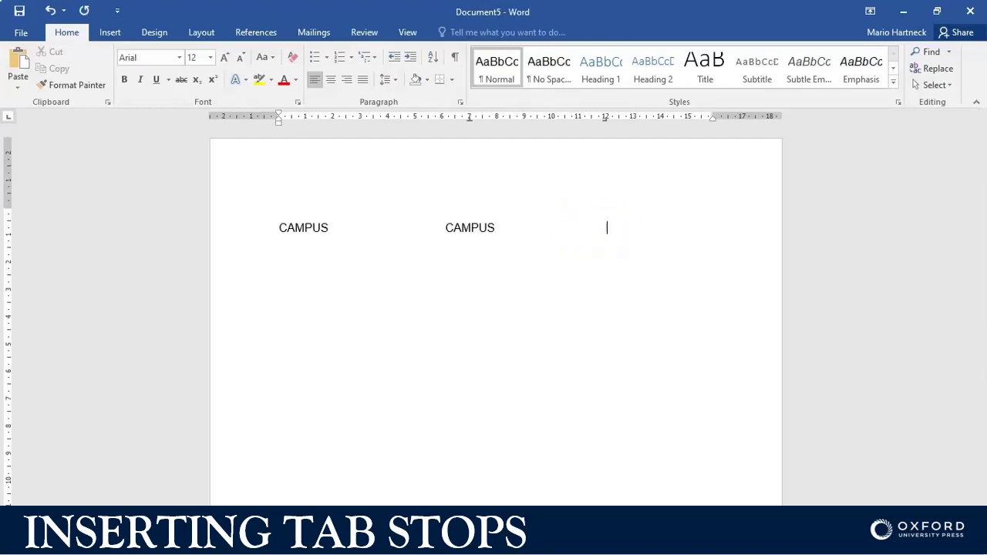
{"action": "type", "text": "AMPUS 3"}
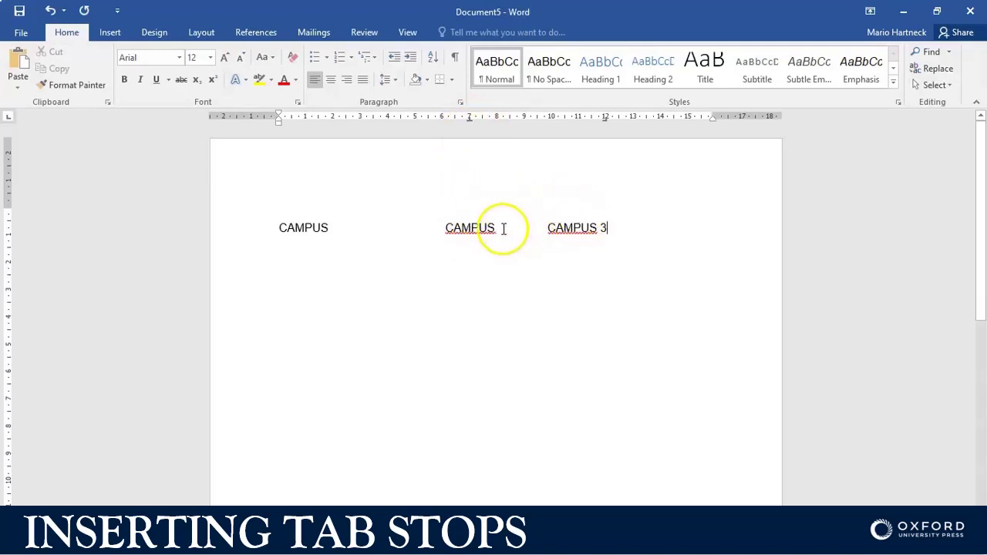
{"action": "left_click", "coordinate": [504, 228]}
{"action": "type", "text": "1"}
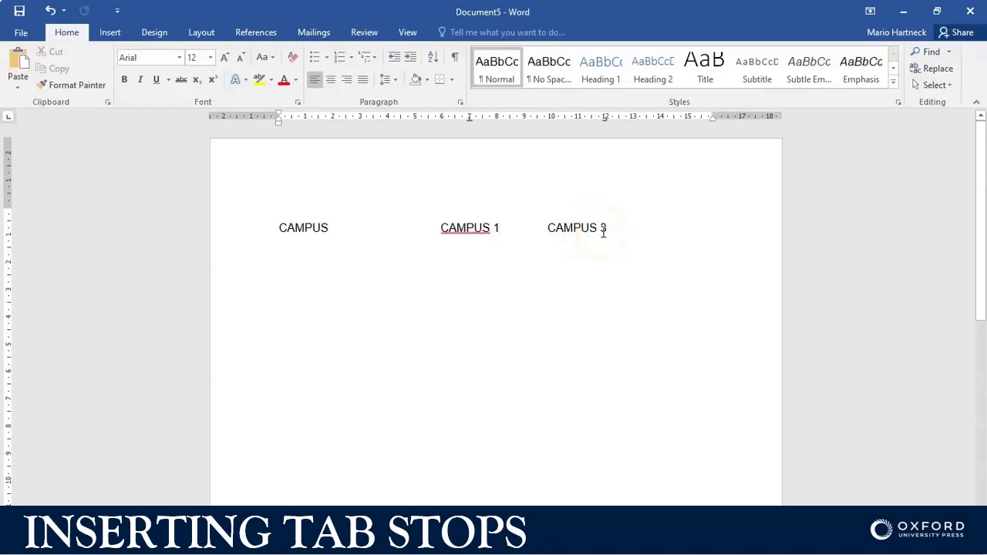
{"action": "left_click", "coordinate": [612, 227]}
{"action": "key", "text": "Return"}
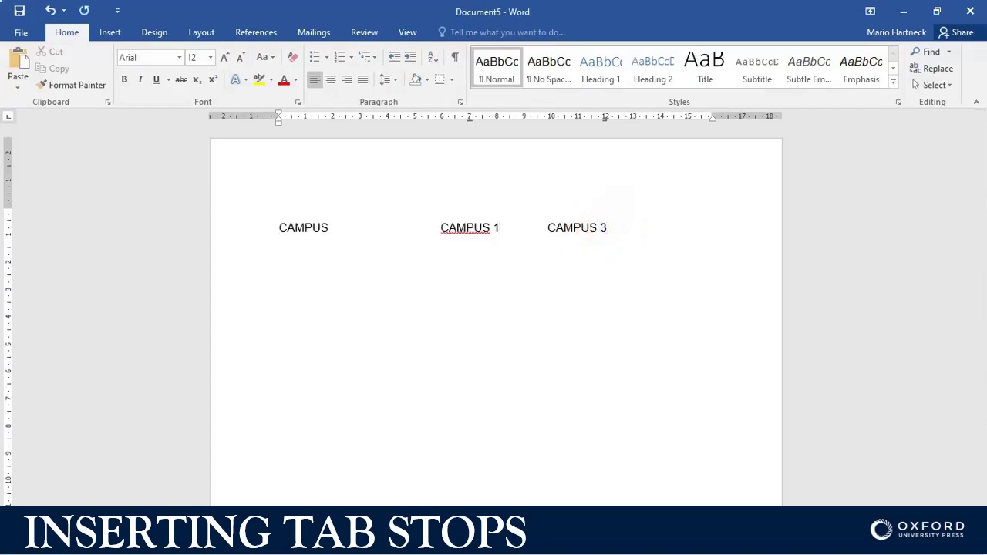
Step: Type FDKFDJFDJFD, DKFJDFDJKFD and DFDFDFD separated by tabs under the three headings
{"action": "type", "text": "FDKFDJFDJFD\tDKFJDFDJKFD\tD"}
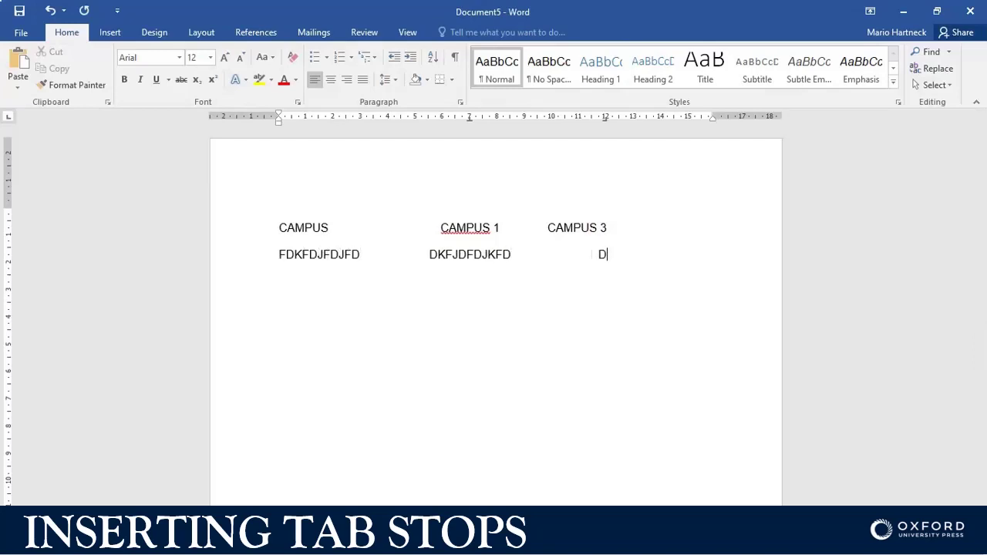
{"action": "type", "text": "FDFDFD"}
Step: Erase the text, clear all tab stops, and set a single left tab at 10 cm
{"action": "key", "text": "BackSpace"}
{"action": "key", "text": "BackSpace"}
{"action": "key", "text": "BackSpace"}
{"action": "key", "text": "BackSpace"}
{"action": "key", "text": "BackSpace"}
{"action": "key", "text": "BackSpace"}
{"action": "key", "text": "BackSpace"}
{"action": "key", "text": "BackSpace"}
{"action": "key", "text": "BackSpace"}
{"action": "key", "text": "BackSpace"}
{"action": "key", "text": "BackSpace"}
{"action": "key", "text": "BackSpace"}
{"action": "key", "text": "BackSpace"}
{"action": "key", "text": "BackSpace"}
{"action": "key", "text": "BackSpace"}
{"action": "key", "text": "BackSpace"}
{"action": "key", "text": "BackSpace"}
{"action": "key", "text": "BackSpace"}
{"action": "key", "text": "BackSpace"}
{"action": "key", "text": "BackSpace"}
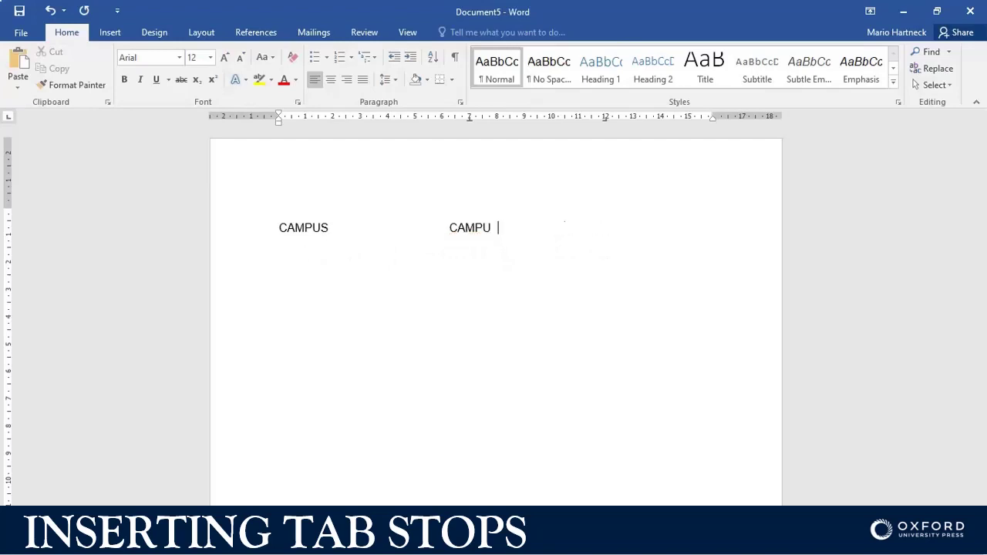
{"action": "key", "text": "BackSpace"}
{"action": "key", "text": "BackSpace"}
{"action": "key", "text": "BackSpace"}
{"action": "key", "text": "BackSpace"}
{"action": "key", "text": "BackSpace"}
{"action": "key", "text": "BackSpace"}
{"action": "key", "text": "BackSpace"}
{"action": "key", "text": "BackSpace"}
{"action": "key", "text": "BackSpace"}
{"action": "key", "text": "BackSpace"}
{"action": "key", "text": "BackSpace"}
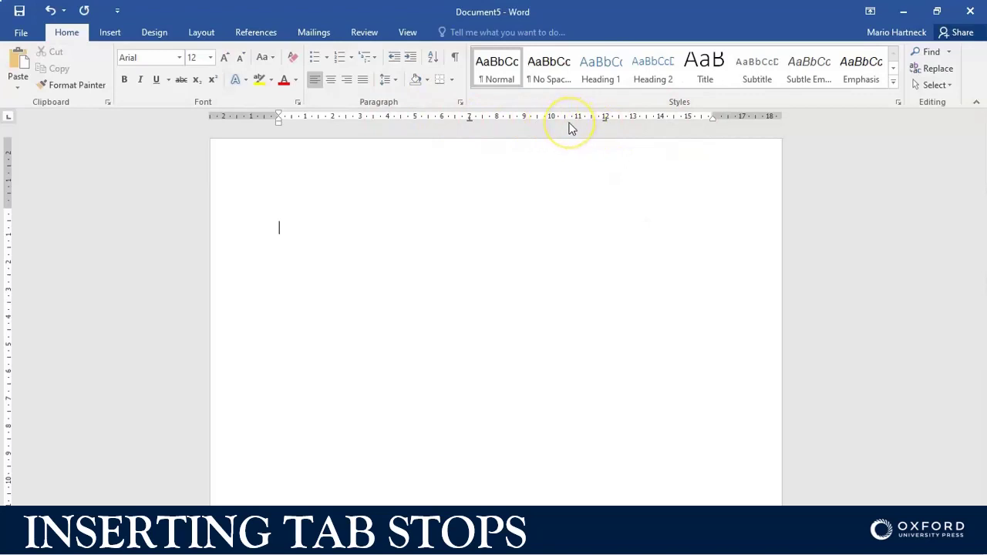
{"action": "left_click", "coordinate": [460, 104]}
{"action": "left_click", "coordinate": [393, 450]}
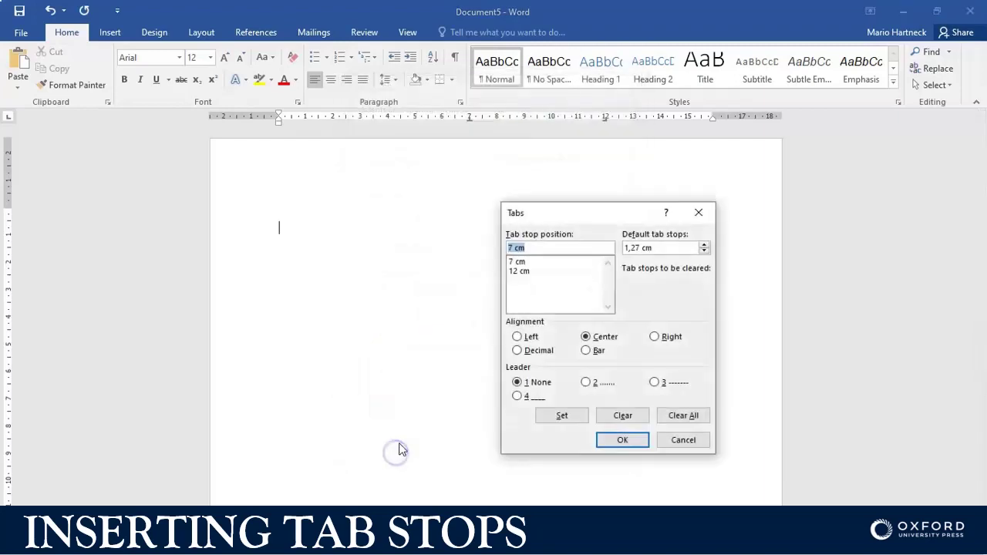
{"action": "left_click", "coordinate": [686, 416]}
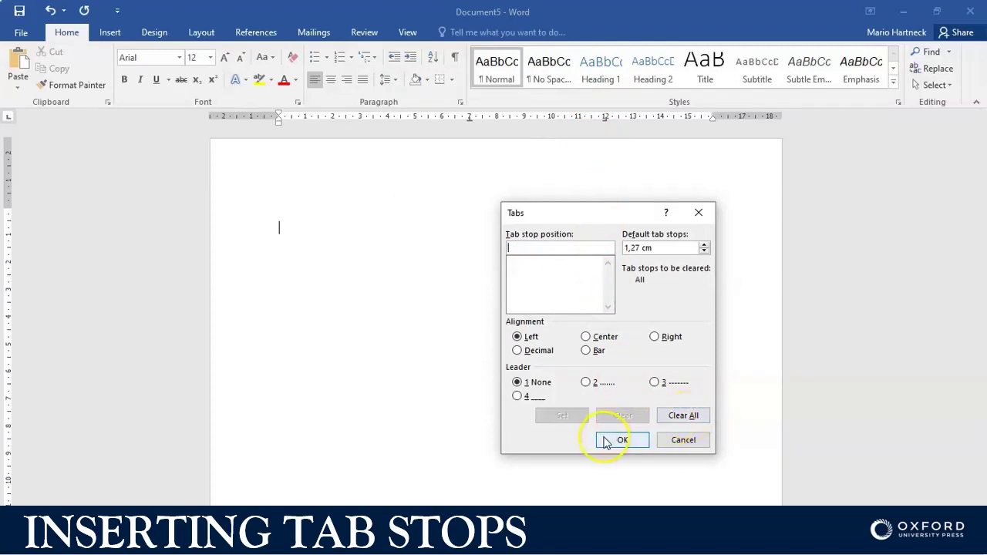
{"action": "left_click", "coordinate": [524, 249]}
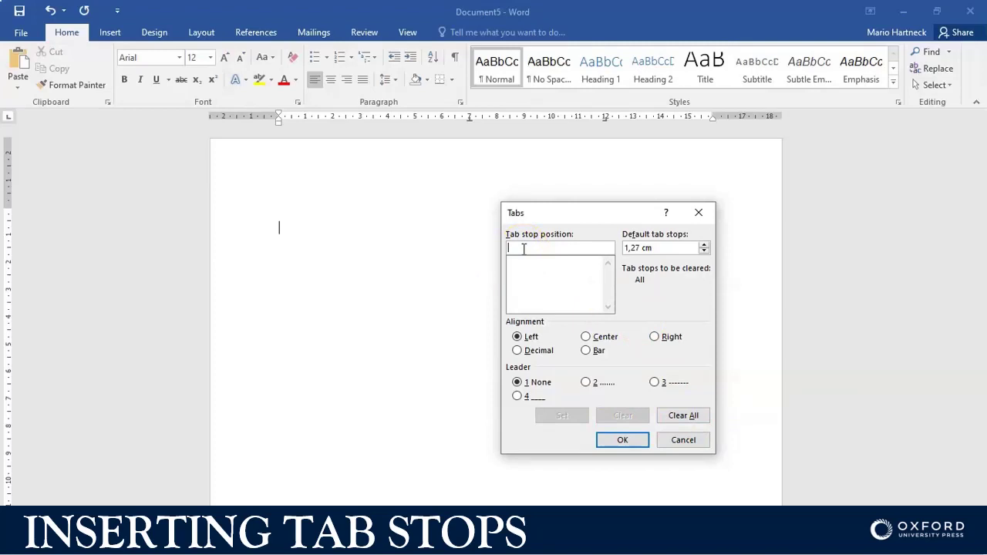
{"action": "type", "text": "10"}
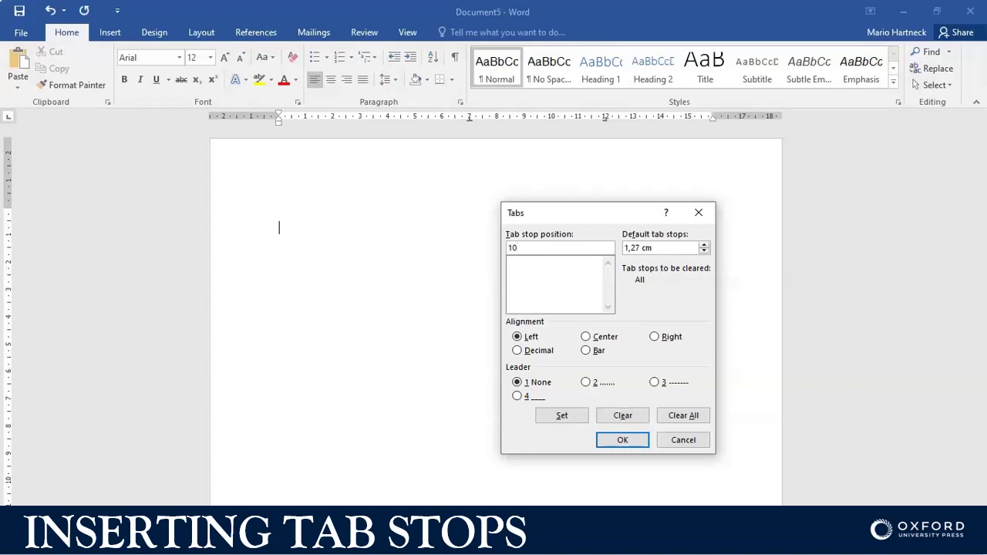
{"action": "left_click", "coordinate": [567, 417]}
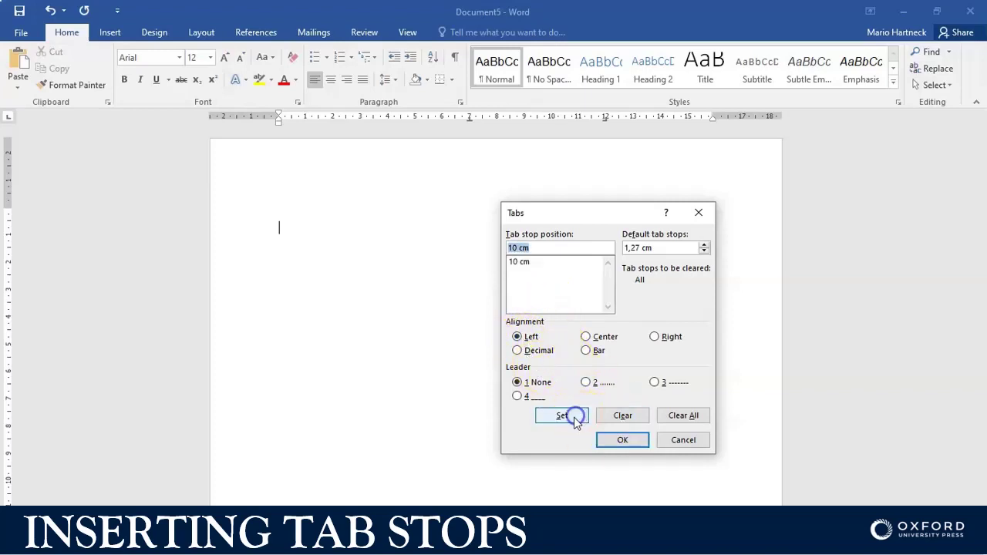
{"action": "left_click", "coordinate": [622, 440]}
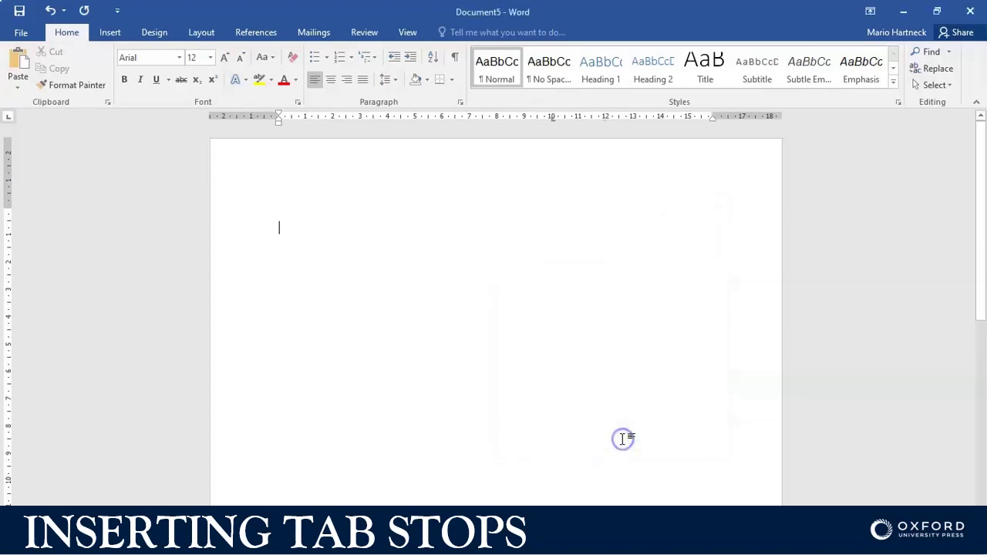
Step: At the 10 cm tab stop, type the street address, city and postcode lines
{"action": "left_click", "coordinate": [266, 452]}
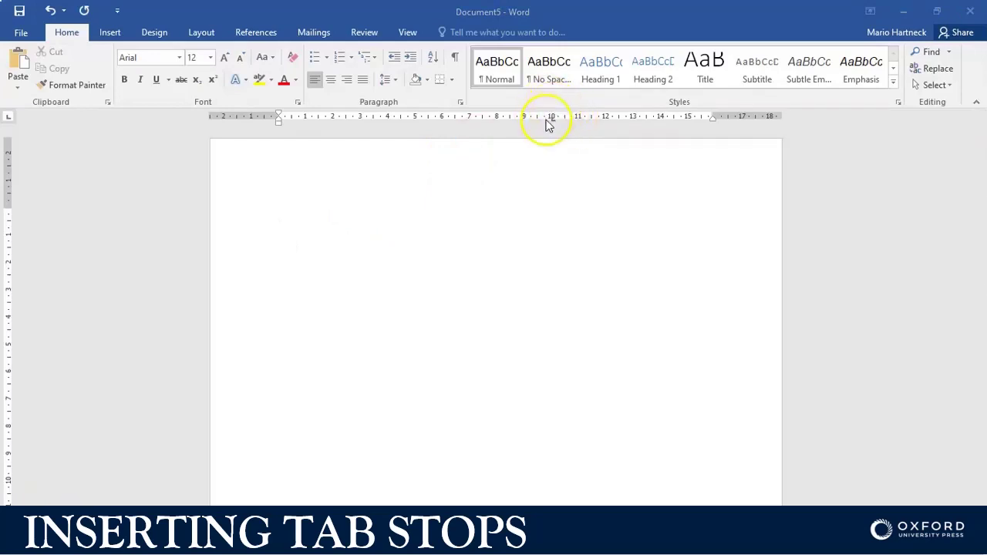
{"action": "left_click", "coordinate": [357, 224]}
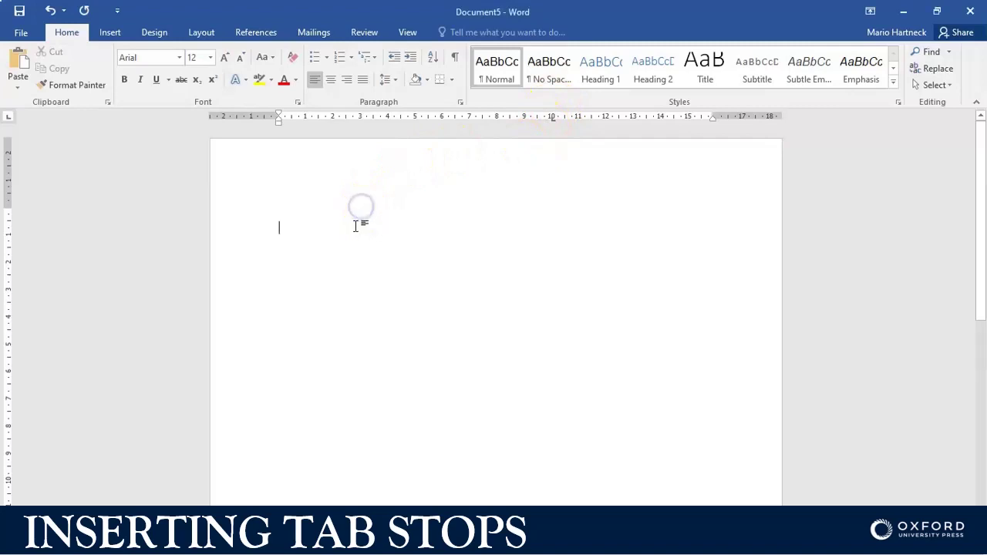
{"action": "key", "text": "Tab"}
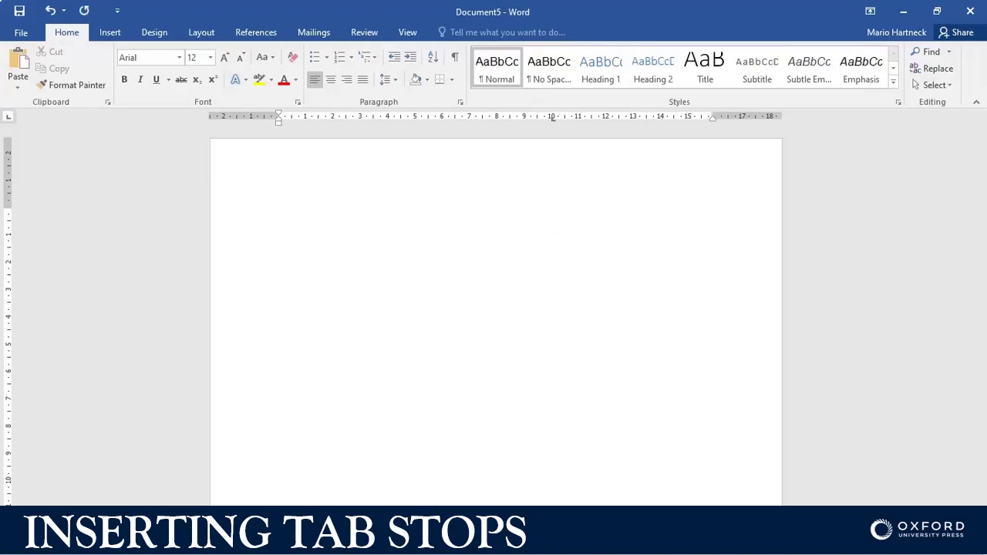
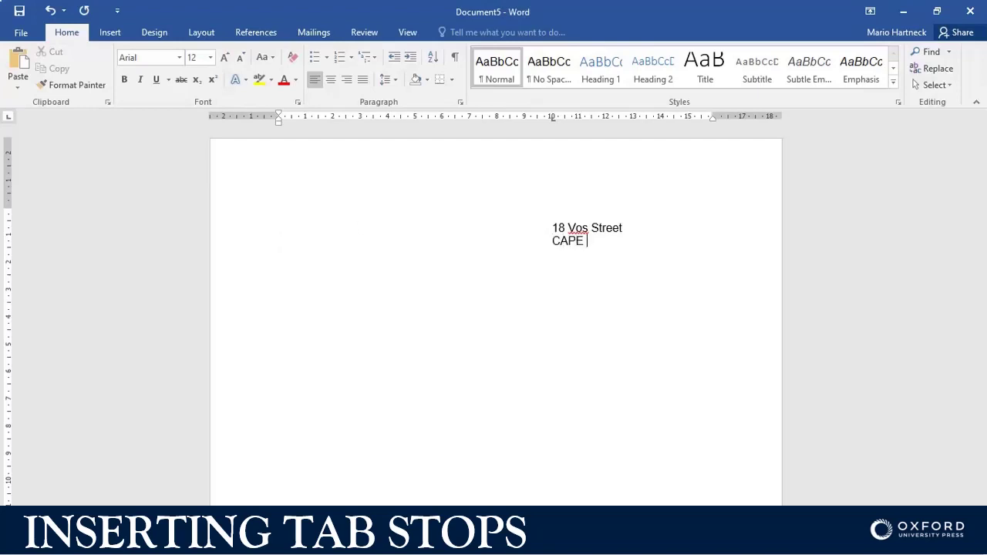
{"action": "key", "text": "Return"}
{"action": "type", "text": "8000"}
{"action": "key", "text": "Return"}
Step: Type two lines of filler text at the left margin, followed by a blank line
{"action": "type", "text": "DKFJDFKJJFDKFJDKFDJFKJ"}
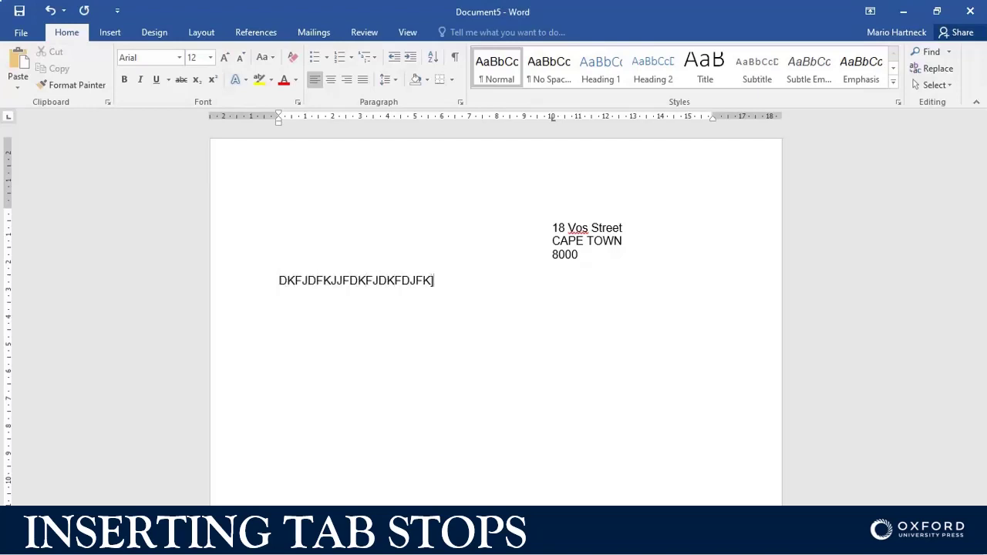
{"action": "key", "text": "Return"}
{"action": "type", "text": "DFD FD F DF DF"}
{"action": "key", "text": "Return"}
{"action": "key", "text": "Return"}
{"action": "key", "text": "Return"}
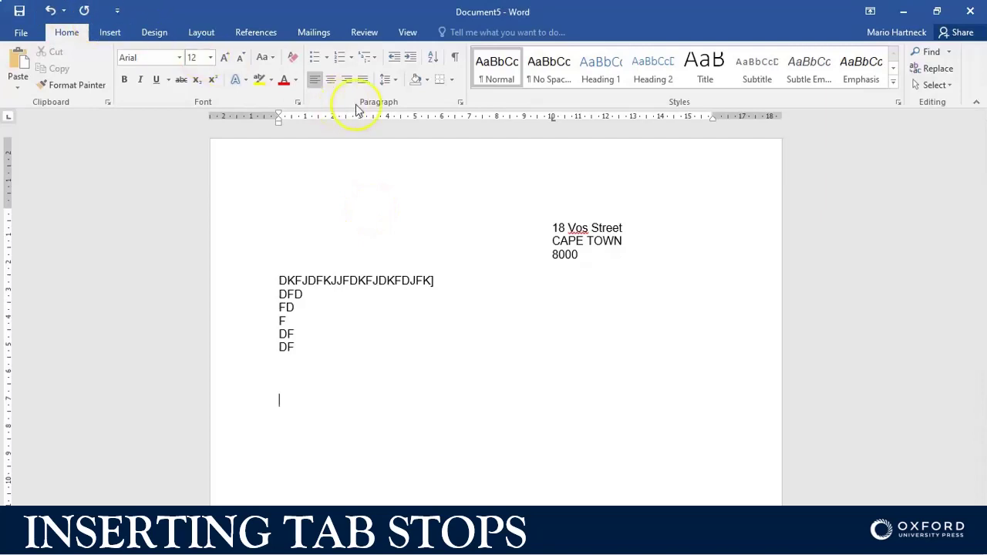
Step: Add left tab stops at 5, 8 and 13 cm in the Tabs dialog and confirm
{"action": "left_click", "coordinate": [461, 103]}
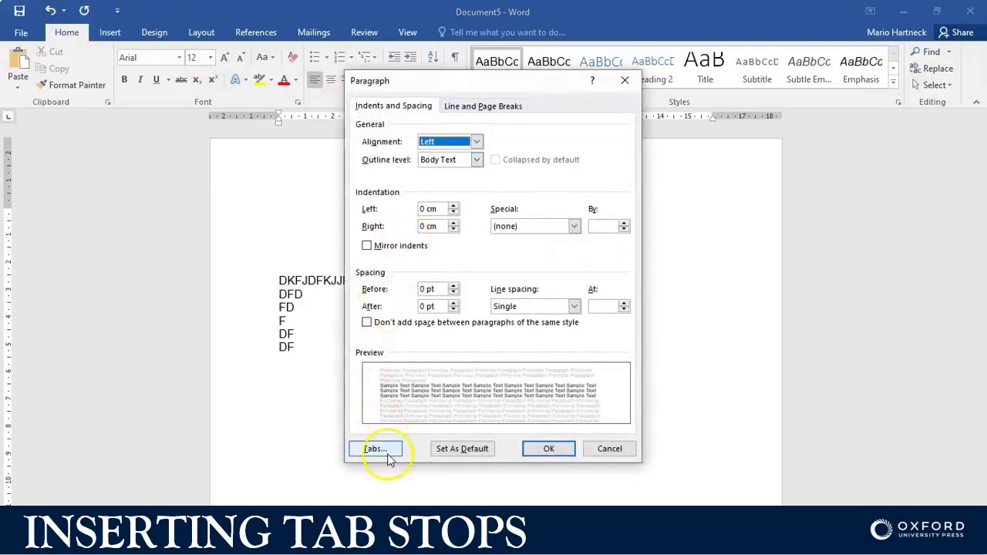
{"action": "left_click", "coordinate": [385, 449]}
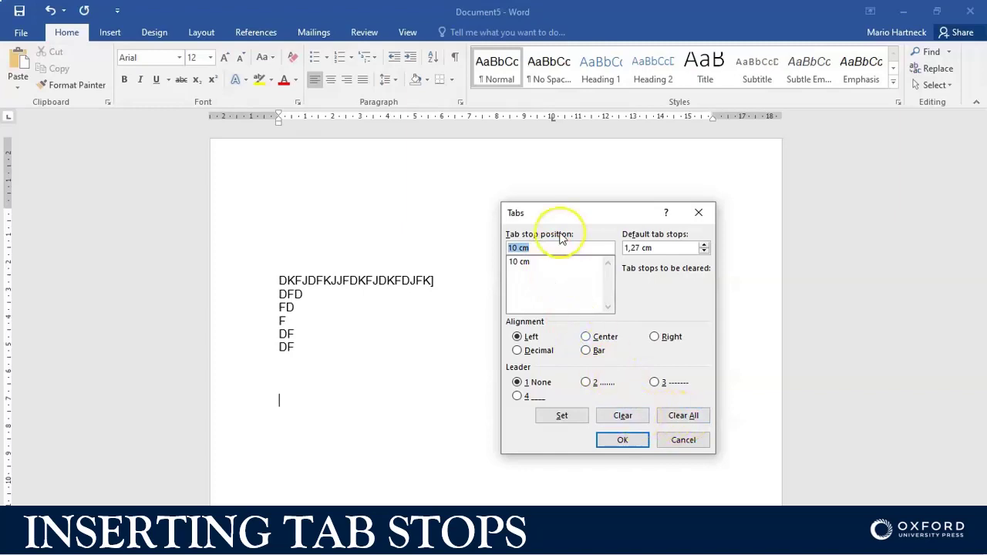
{"action": "key", "text": "BackSpace"}
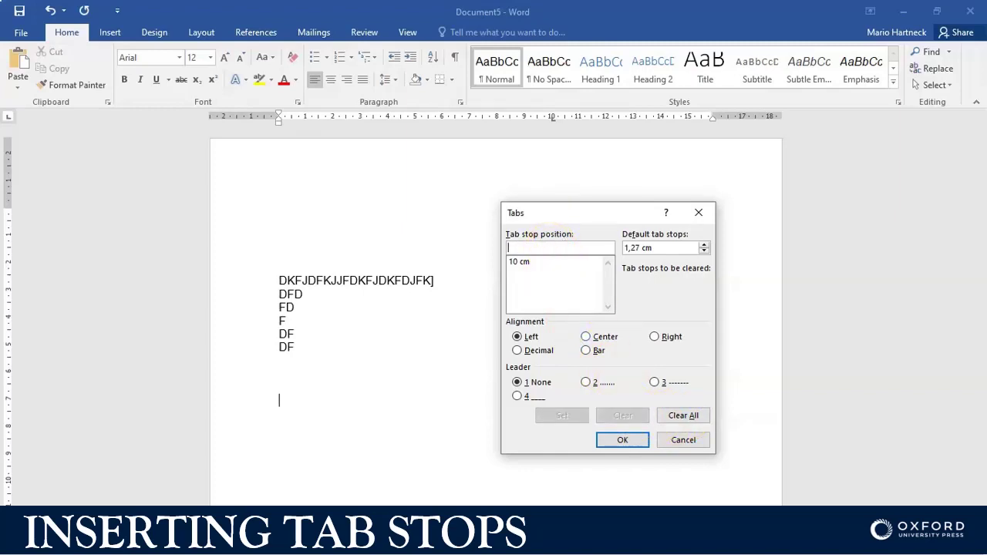
{"action": "type", "text": "5"}
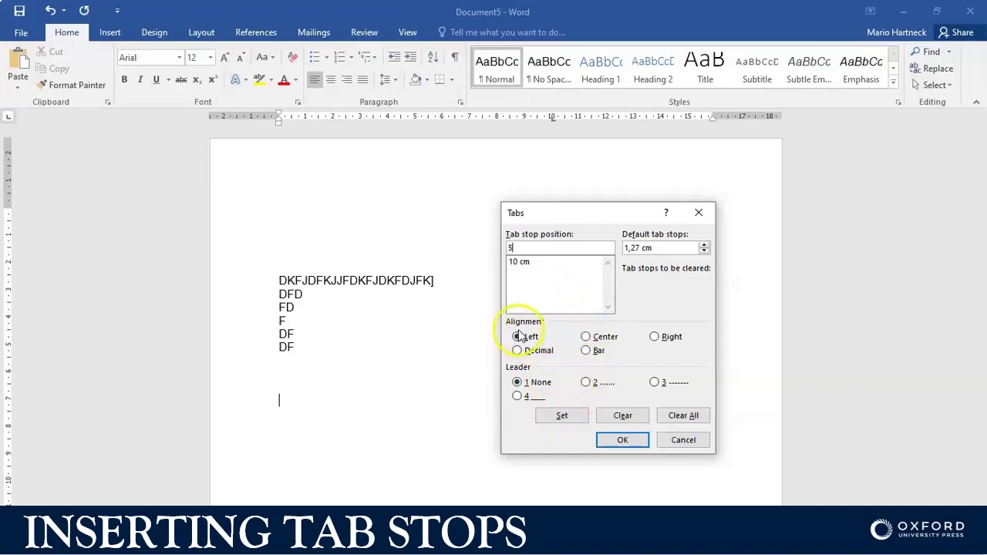
{"action": "left_click", "coordinate": [561, 414]}
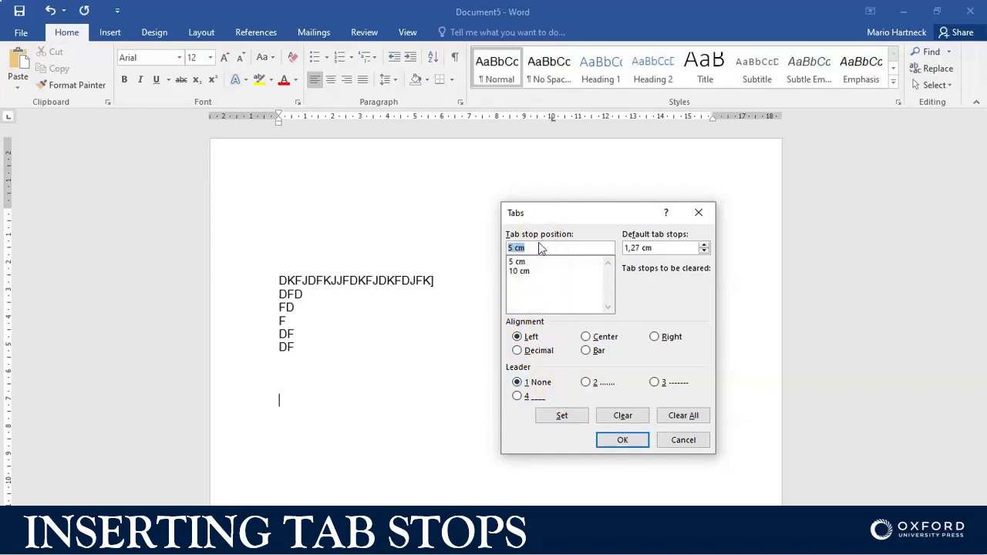
{"action": "type", "text": "8"}
{"action": "left_click", "coordinate": [564, 415]}
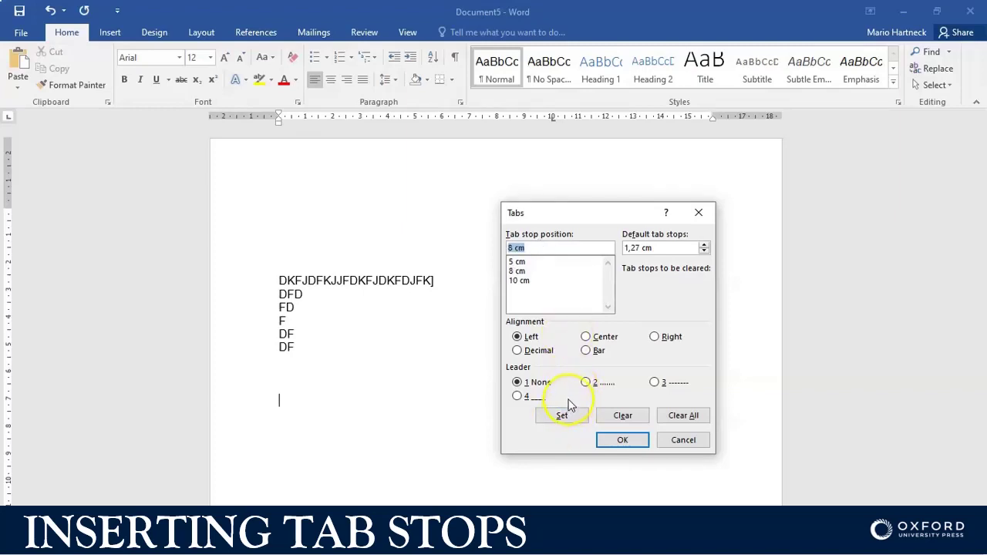
{"action": "type", "text": "13"}
{"action": "left_click", "coordinate": [564, 416]}
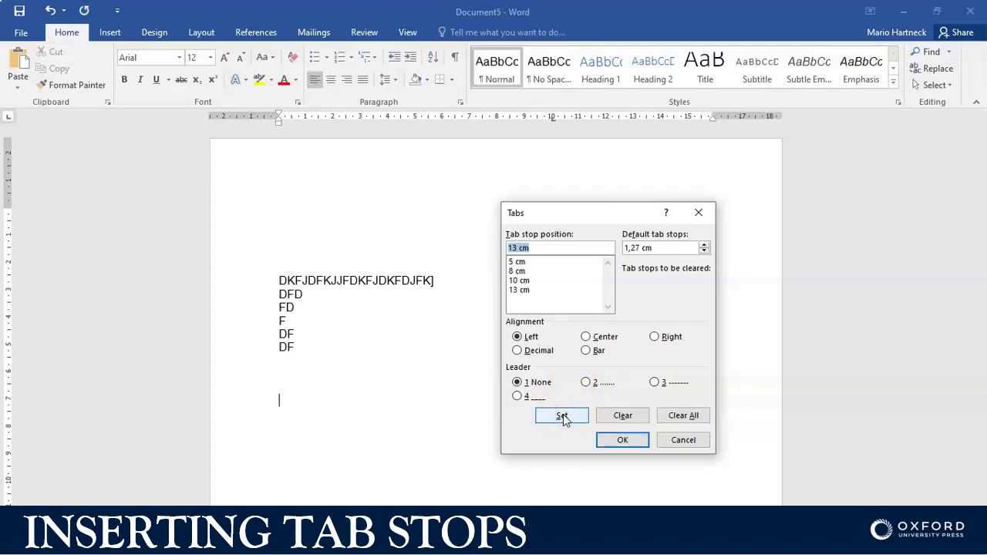
{"action": "left_click", "coordinate": [625, 441]}
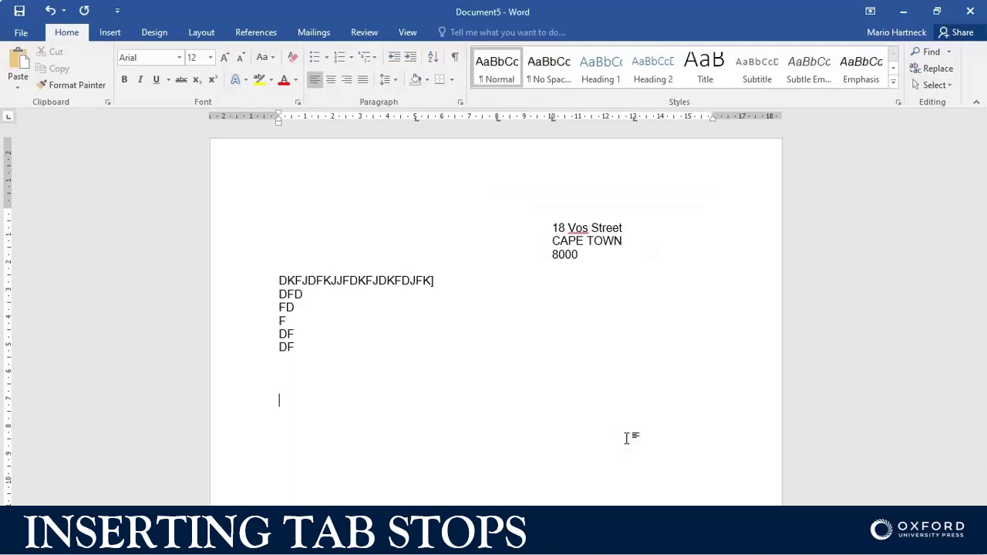
Step: Type the tabbed heading row PACKAGE, DATE, DELIVERED and start a new row
{"action": "type", "text": "PAG"}
{"action": "key", "text": "BackSpace"}
{"action": "type", "text": "GE"}
{"action": "key", "text": "BackSpace"}
{"action": "key", "text": "BackSpace"}
{"action": "type", "text": "CKAGE\t"}
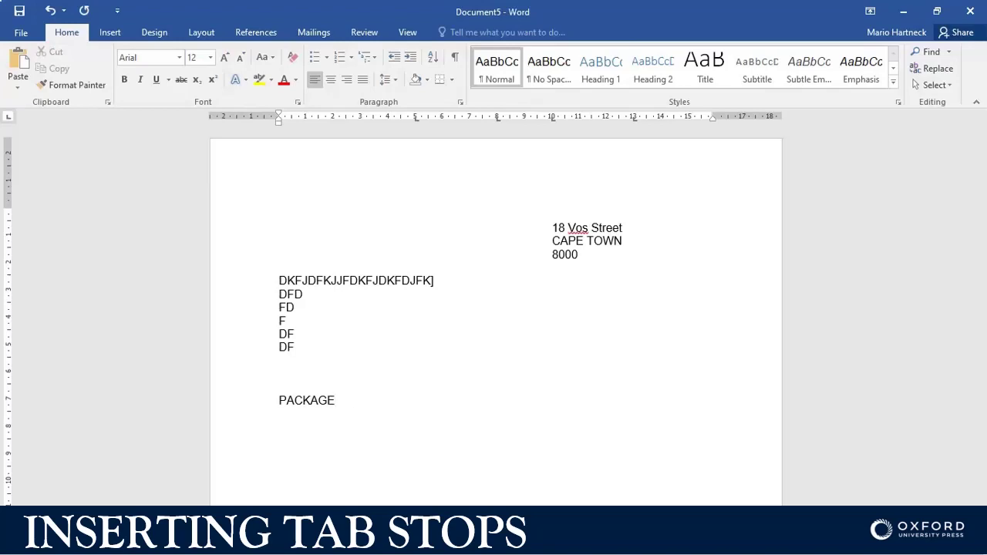
{"action": "type", "text": "DATE"}
{"action": "key", "text": "Tab"}
{"action": "type", "text": "DELIVERED"}
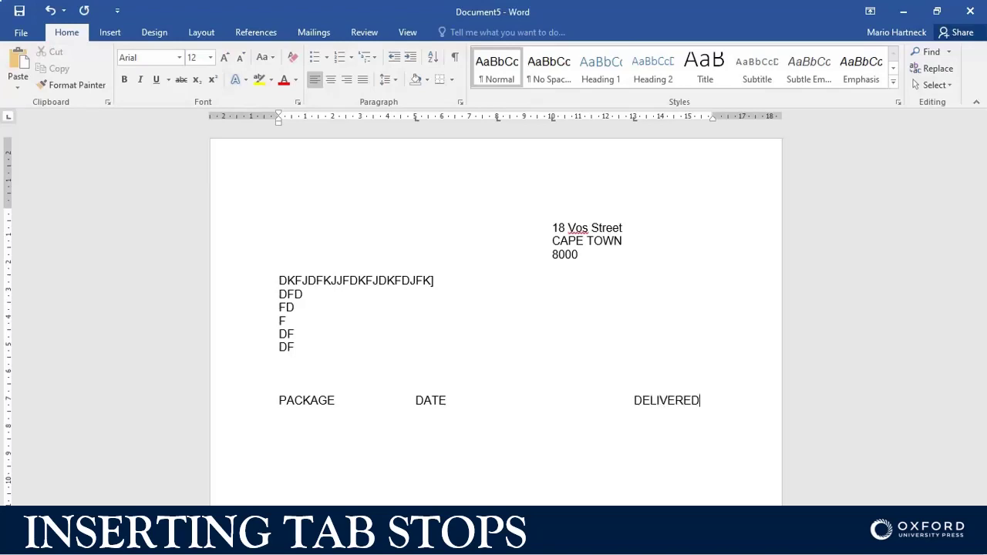
{"action": "key", "text": "Return"}
Step: Enter the data row 1, 12/03/2022, YES under the headings
{"action": "type", "text": "1\t12/03/2022"}
{"action": "key", "text": "Tab"}
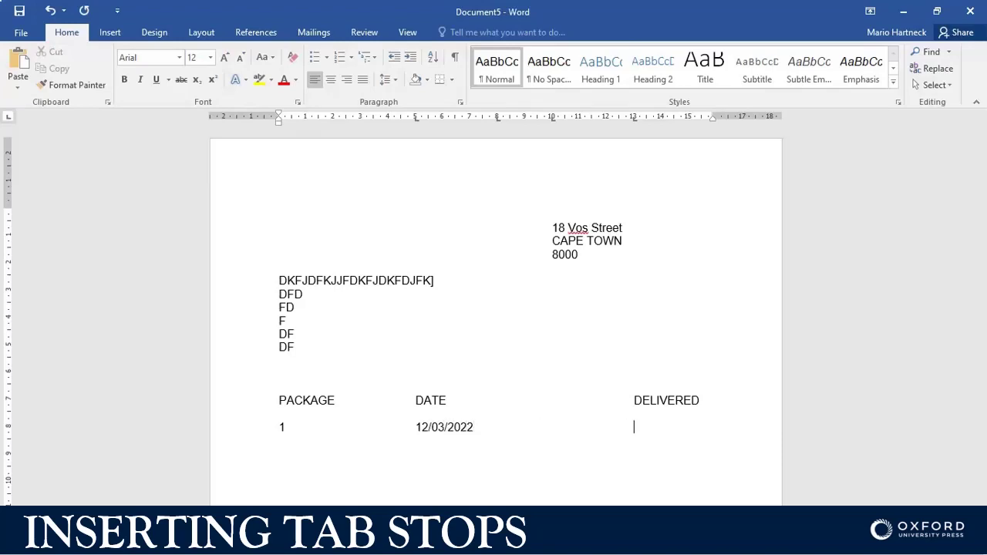
{"action": "type", "text": "YES"}
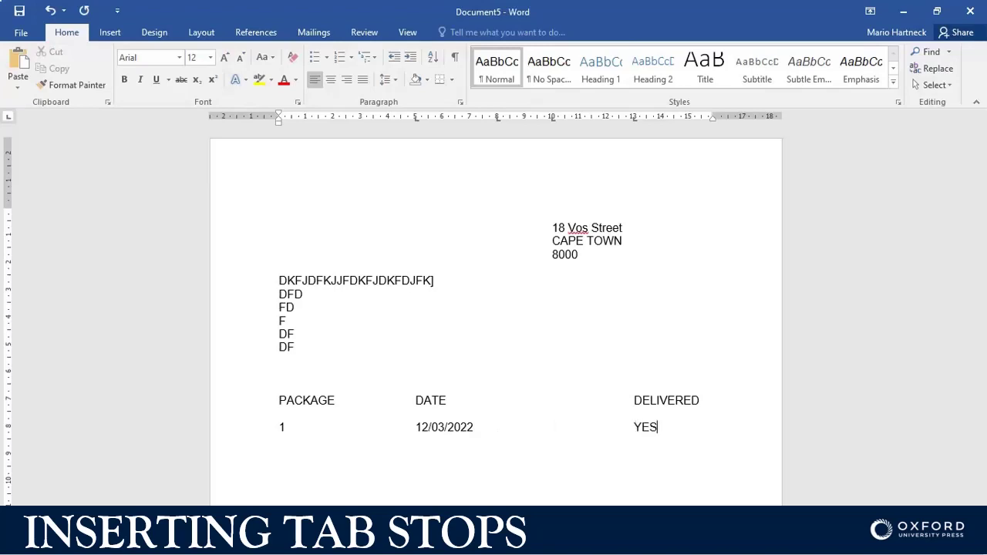